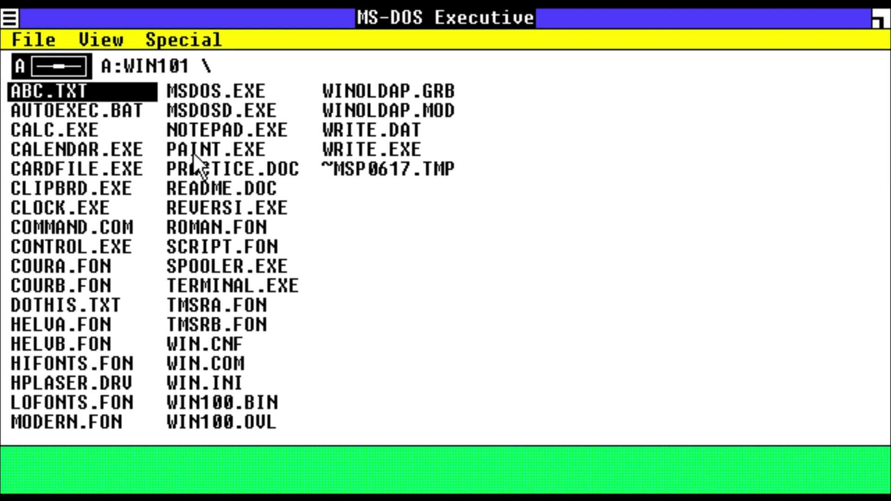
# Select MSDOS.EXE in the file list, then view and dismiss its version information
pyautogui.press('Down')
pyautogui.press('Down')
pyautogui.press('Down')
pyautogui.press('Down')
pyautogui.press('Down')
pyautogui.press('Down')
pyautogui.press('Down')
pyautogui.press('Down')
pyautogui.press('Down')
pyautogui.press('Down')
pyautogui.press('Down')
pyautogui.press('Down')
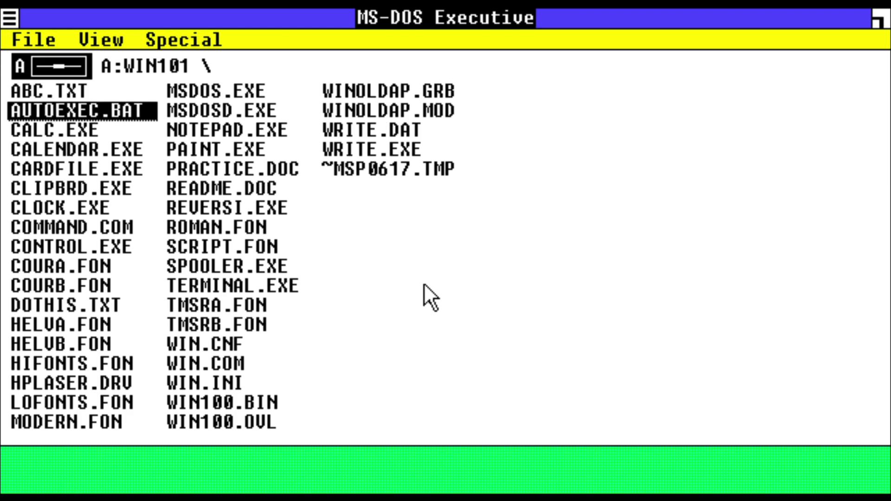
pyautogui.press('Down')
pyautogui.press('Down')
pyautogui.press('Down')
pyautogui.press('Down')
pyautogui.press('Down')
pyautogui.press('Down')
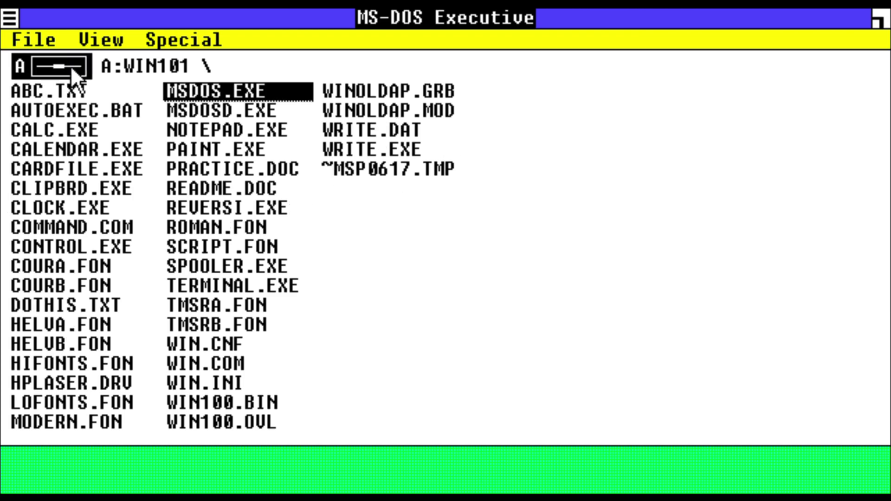
pyautogui.moveTo(14, 29); pyautogui.dragTo(76, 163)
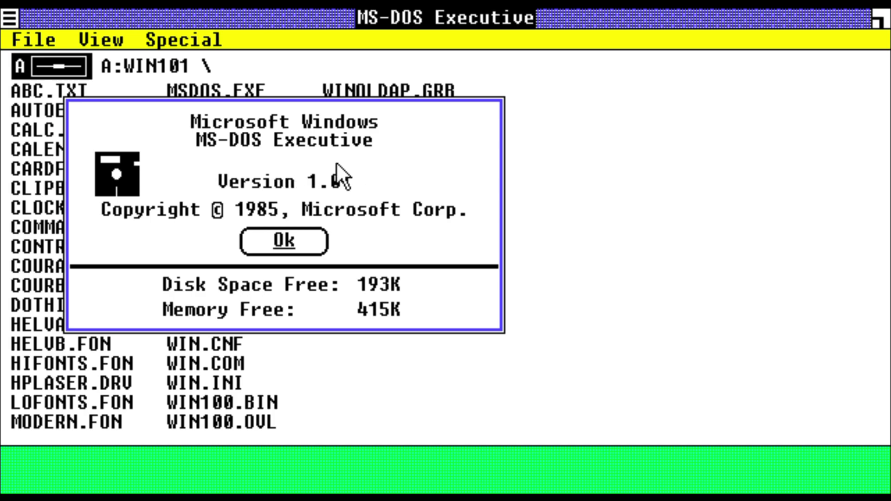
pyautogui.click(282, 233)
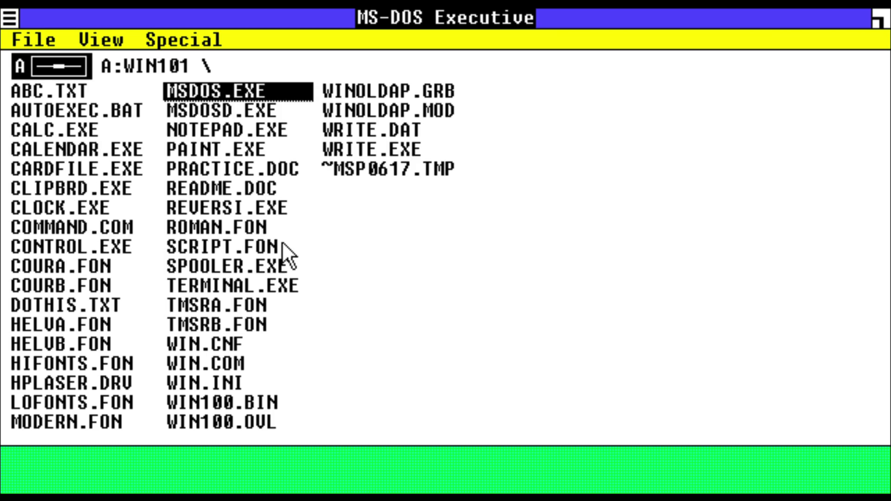
# Launch Calculator from CALC.EXE and enter -90 using 9, ± and 0
pyautogui.doubleClick(35, 121)
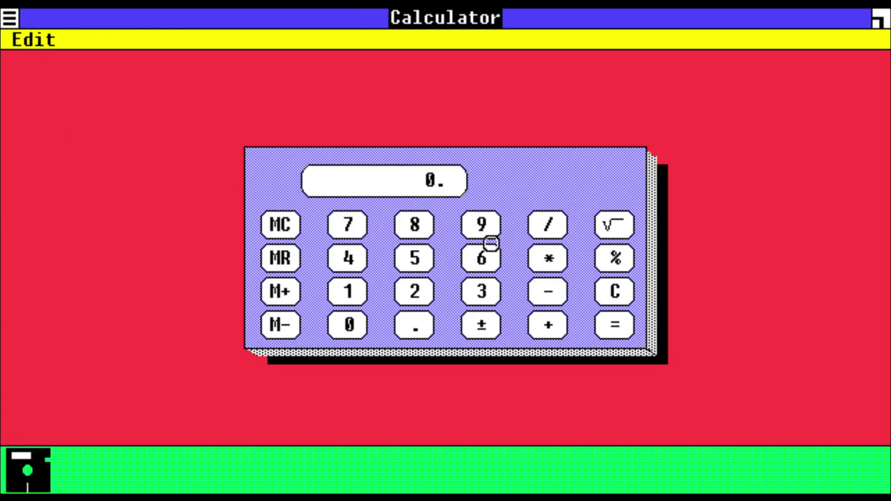
pyautogui.click(487, 237)
pyautogui.click(479, 324)
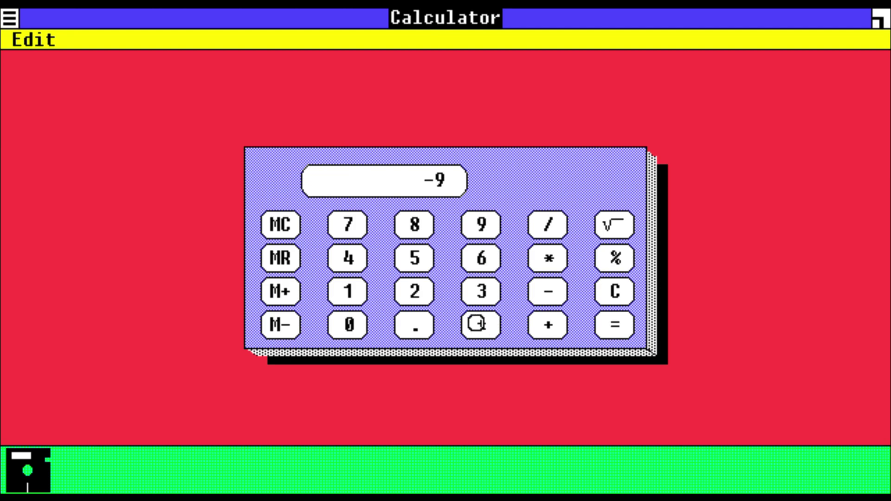
pyautogui.click(363, 330)
# Maximize and restore the Calculator window twice
pyautogui.click(882, 19)
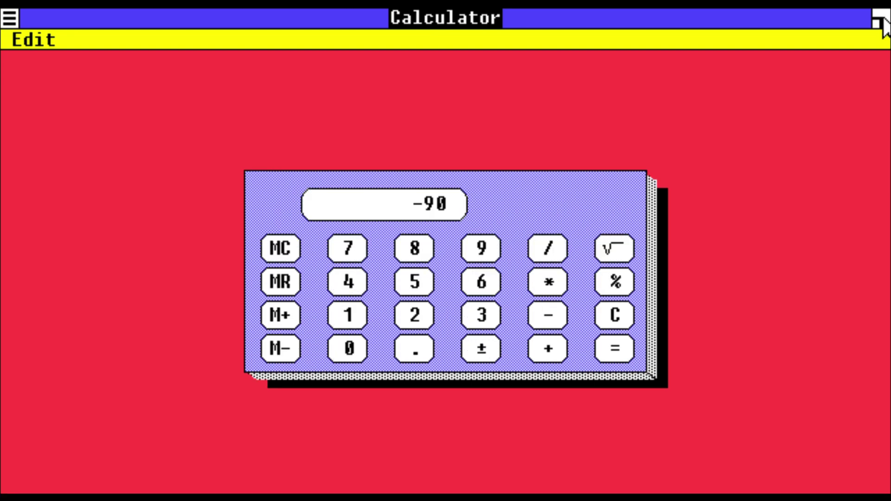
pyautogui.click(882, 19)
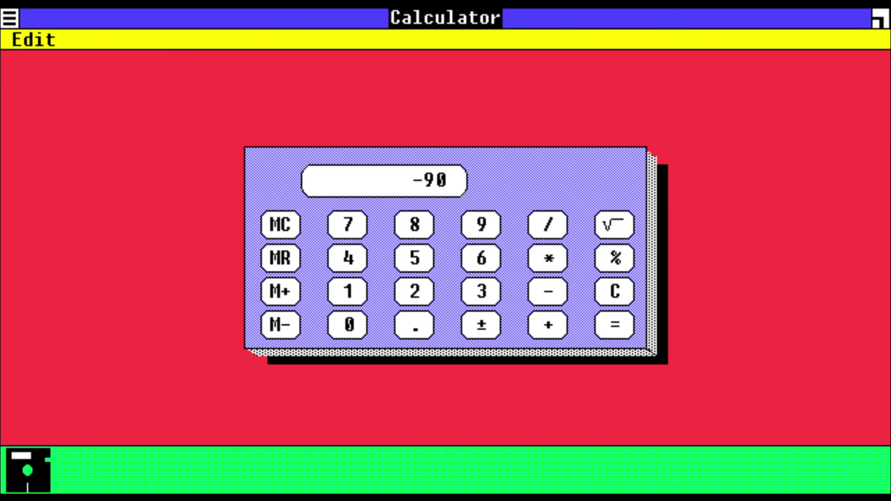
pyautogui.click(877, 22)
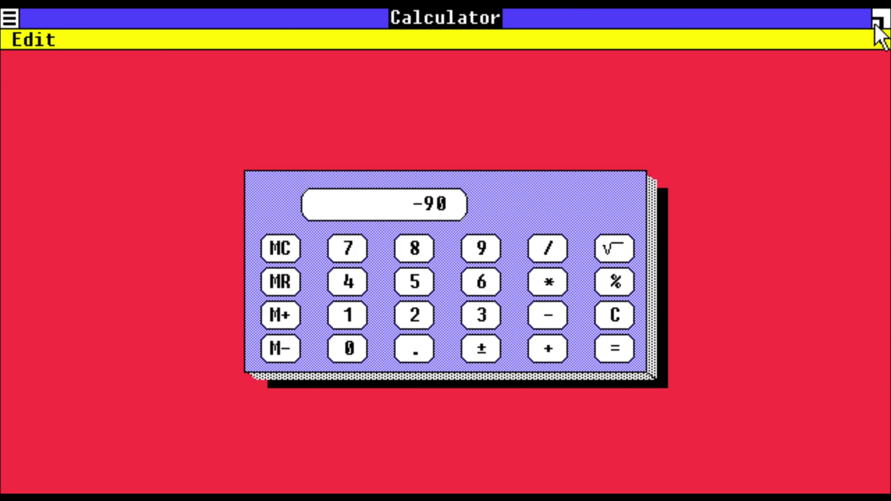
pyautogui.click(878, 21)
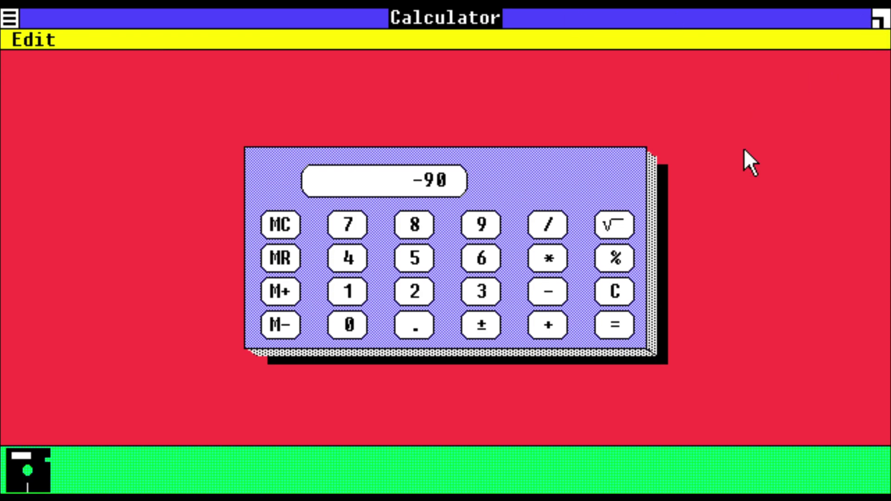
# Tile the MS-DOS Executive file list beneath Calculator, switch back with Alt+Tab, and close Calculator
pyautogui.doubleClick(28, 470)
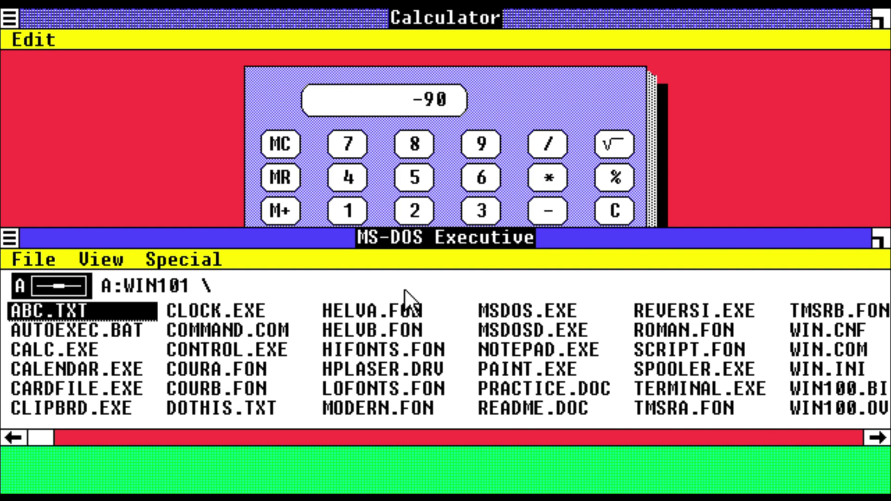
pyautogui.hotkey('alt', 'Tab')
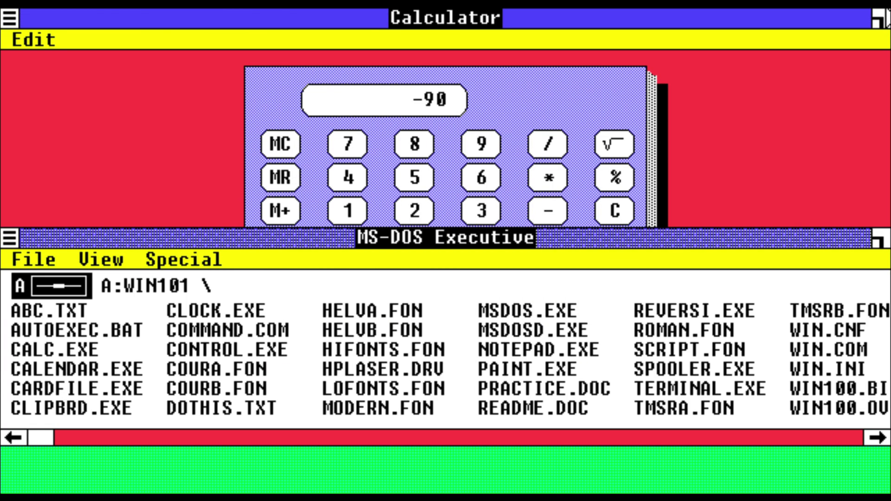
pyautogui.doubleClick(8, 18)
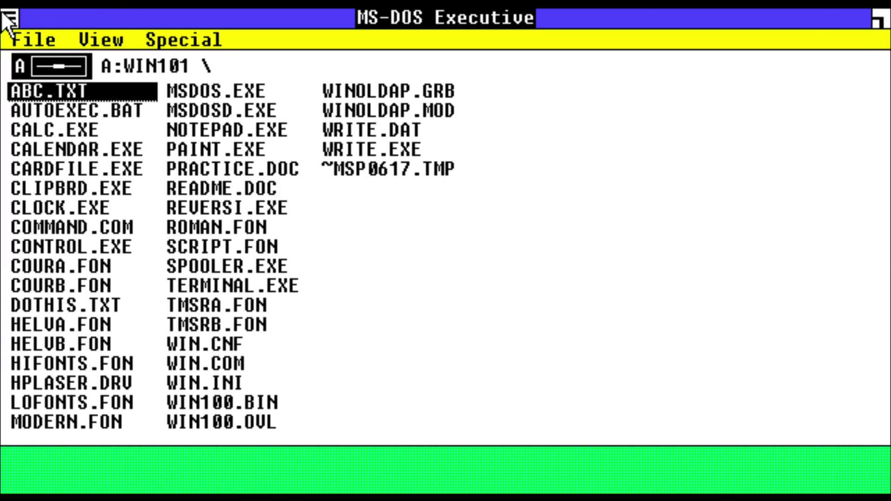
# Launch Calendar from CALENDAR.EXE and scroll between its morning and afternoon hours
pyautogui.doubleClick(76, 149)
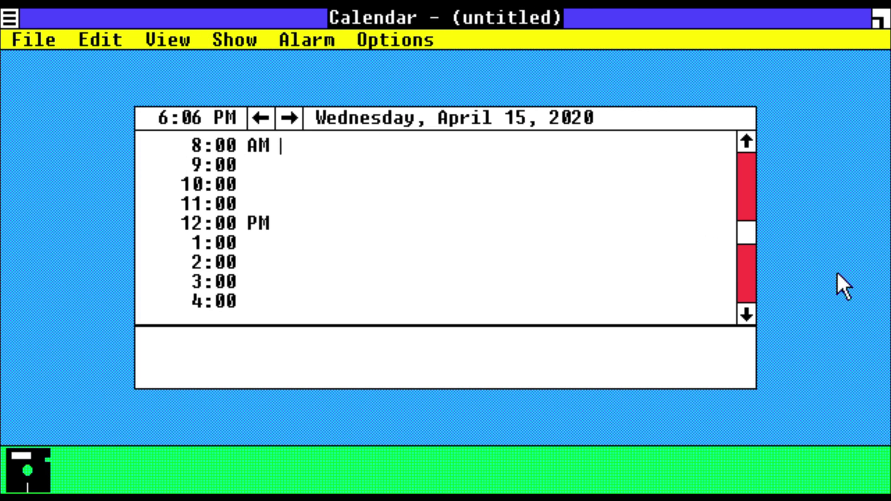
pyautogui.click(738, 258)
pyautogui.click(742, 251)
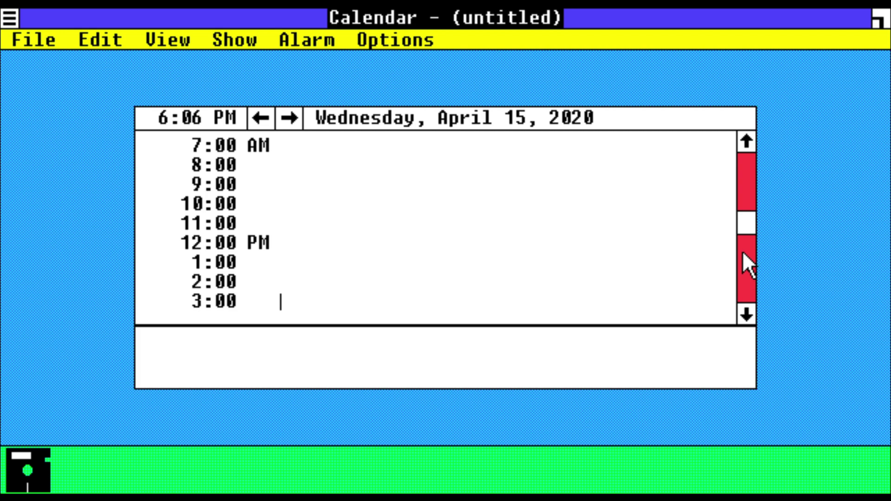
pyautogui.click(742, 249)
pyautogui.click(742, 247)
pyautogui.click(745, 254)
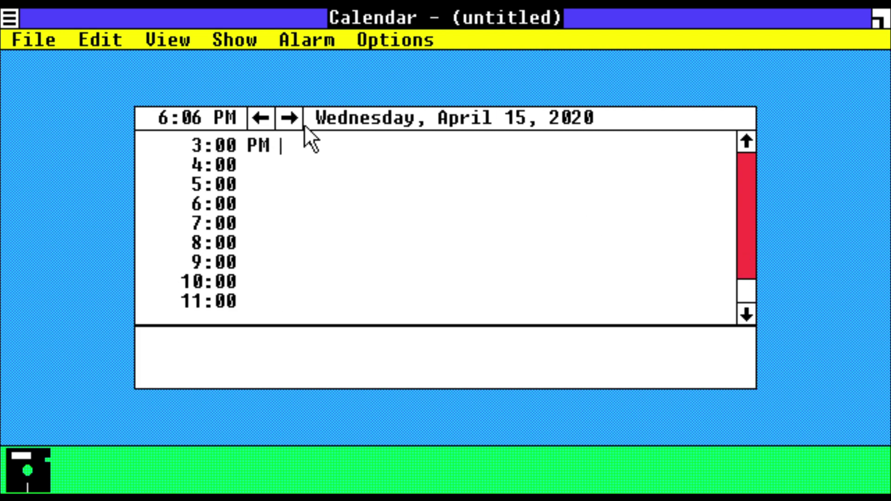
# Advance the calendar day by day to Tuesday, April 21, 2020
pyautogui.click(279, 115)
pyautogui.click(279, 115)
pyautogui.click(279, 115)
pyautogui.click(279, 115)
pyautogui.click(279, 115)
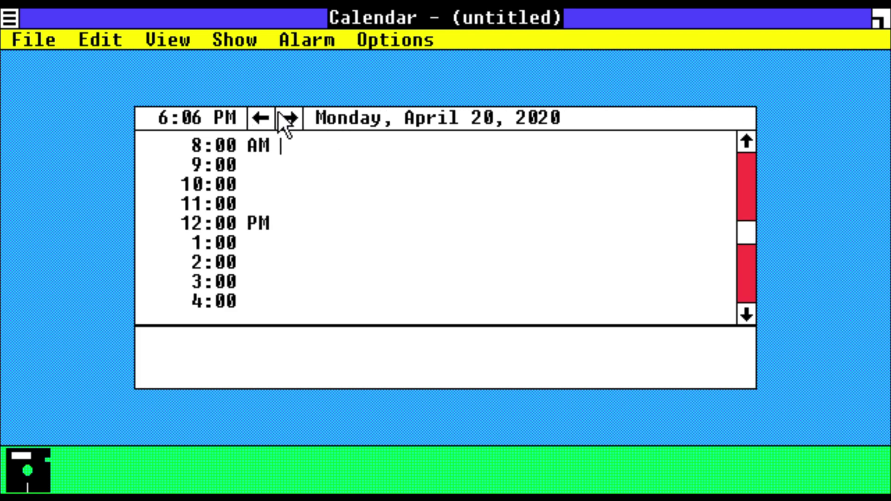
pyautogui.click(279, 115)
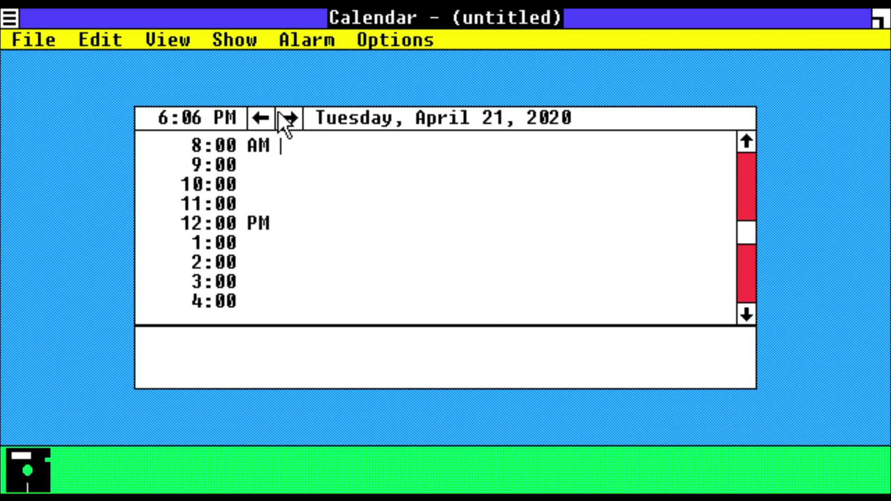
# Glance at the File menu, then close Calendar from its Control menu
pyautogui.click(17, 37)
pyautogui.click(40, 21)
pyautogui.click(10, 17)
pyautogui.press('c')
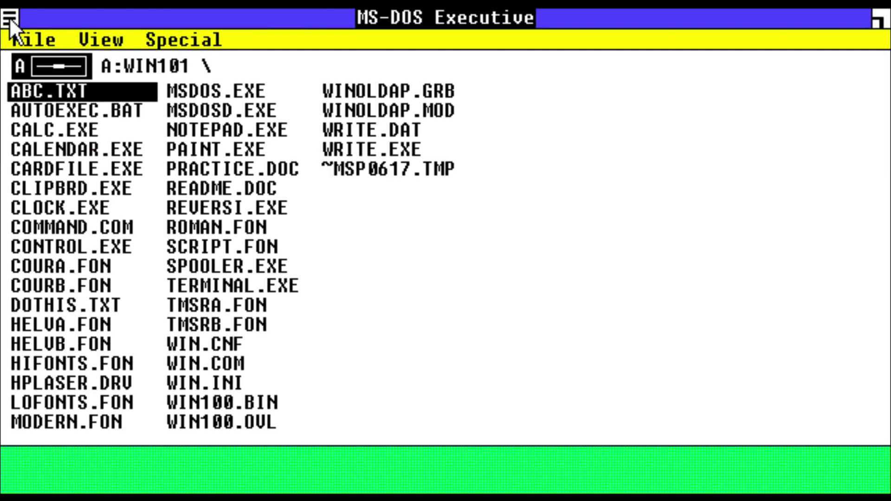
pyautogui.doubleClick(73, 172)
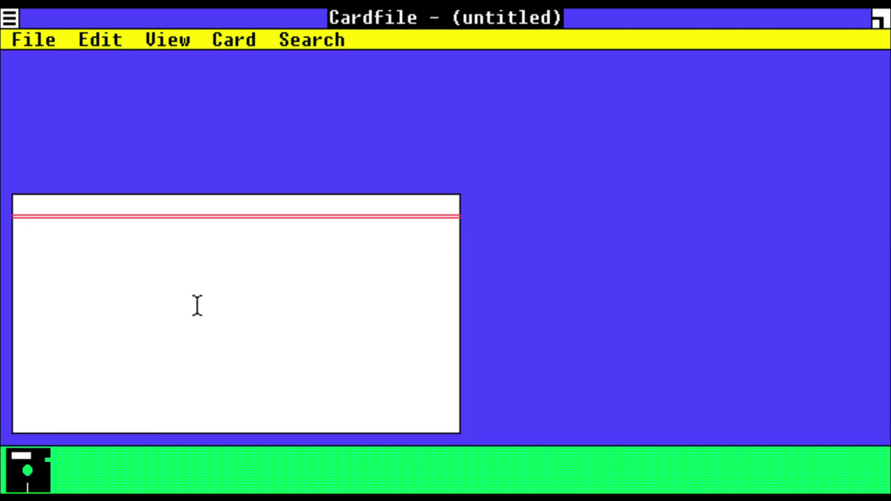
pyautogui.write('This is a test')
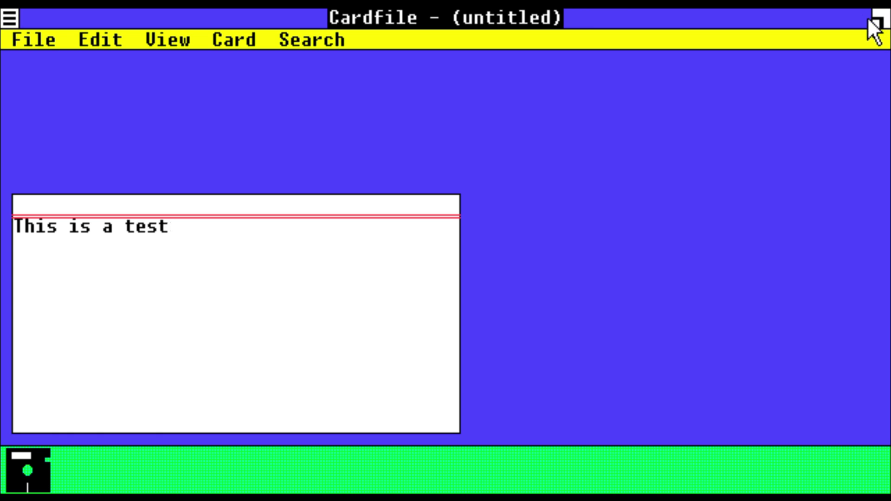
pyautogui.click(9, 18)
pyautogui.doubleClick(9, 18)
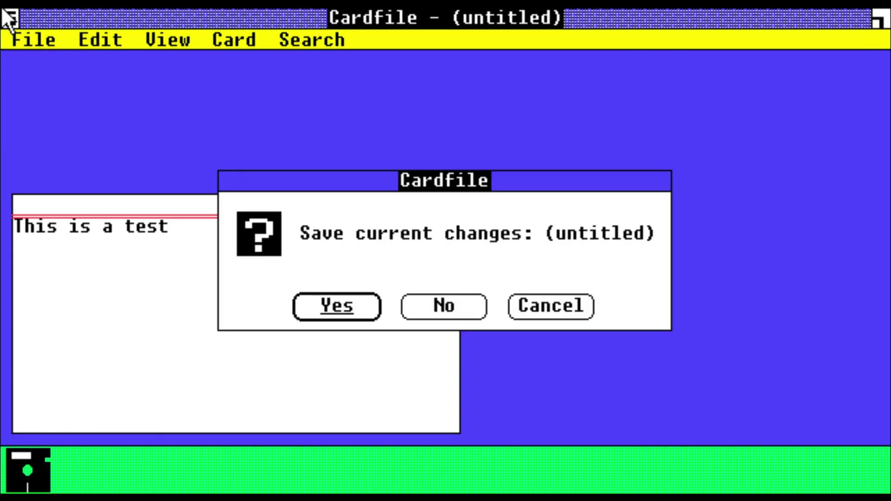
pyautogui.click(462, 307)
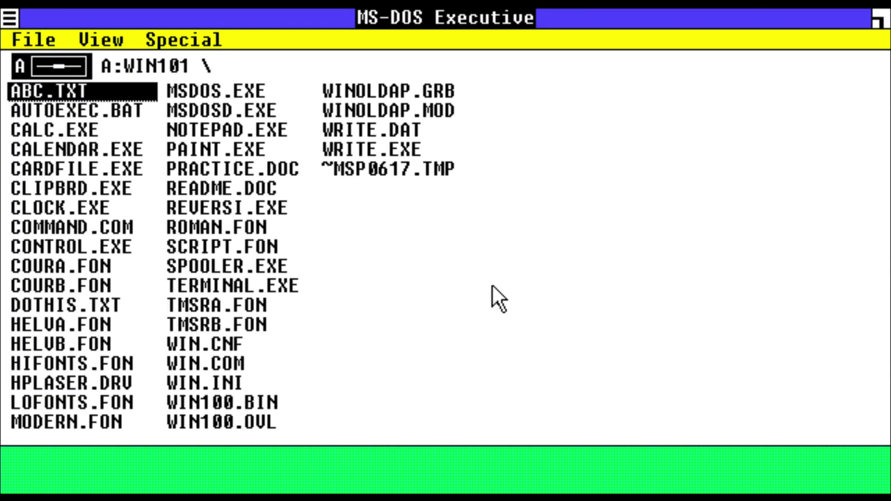
# Launch the clock from CLOCK.EXE and maximize it, then start COMMAND.COM
pyautogui.doubleClick(46, 200)
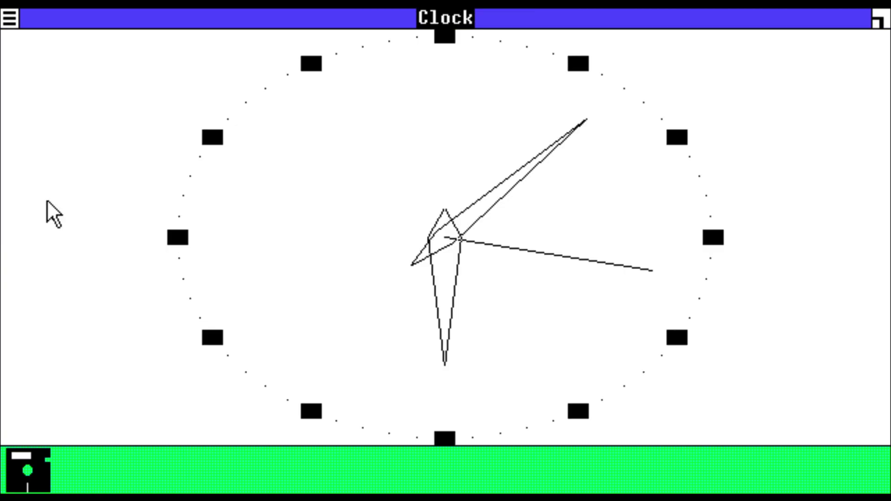
pyautogui.click(880, 17)
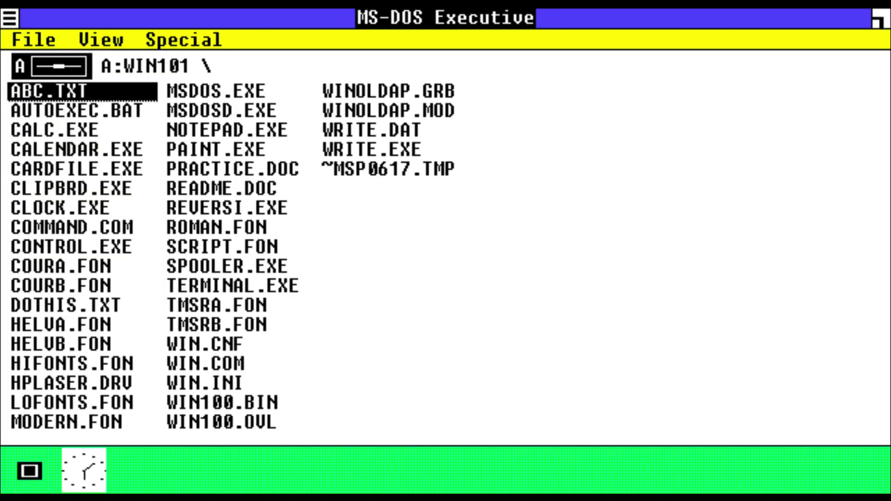
pyautogui.doubleClick(79, 226)
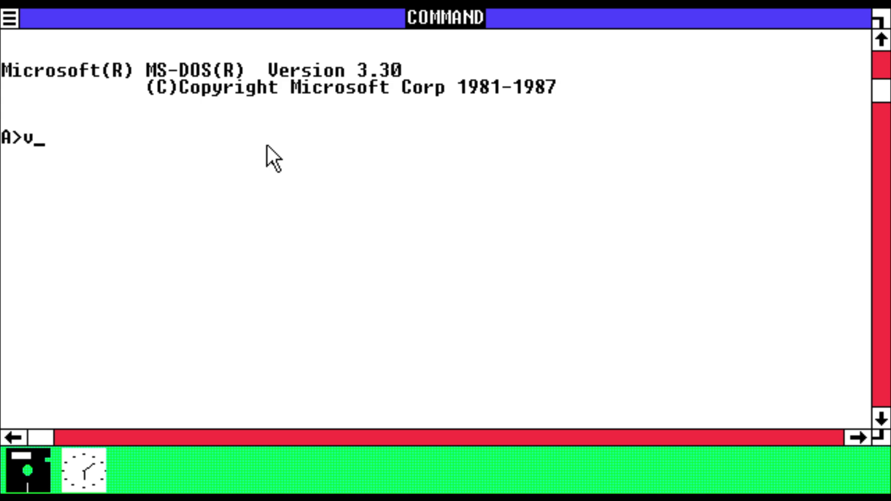
# Run ver to confirm MS-DOS Version 3.30, then run exit to close the prompt
pyautogui.write('ver')
pyautogui.press('Return')
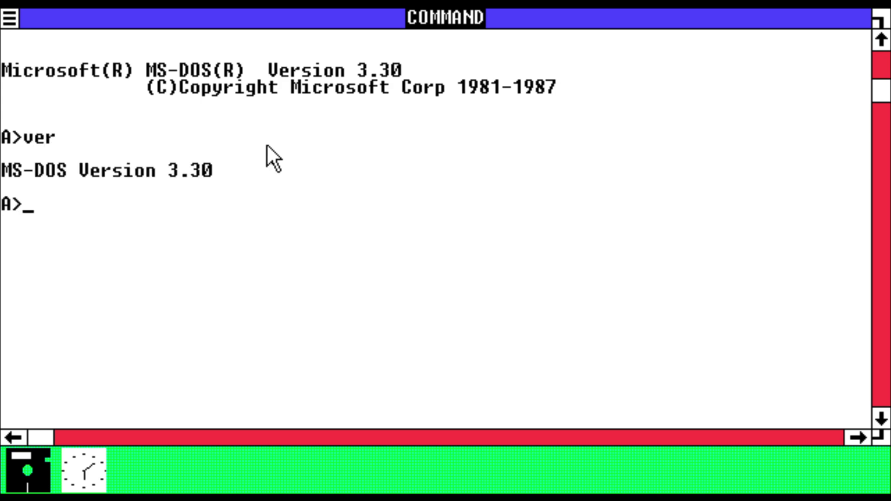
pyautogui.write('exit')
pyautogui.press('Return')
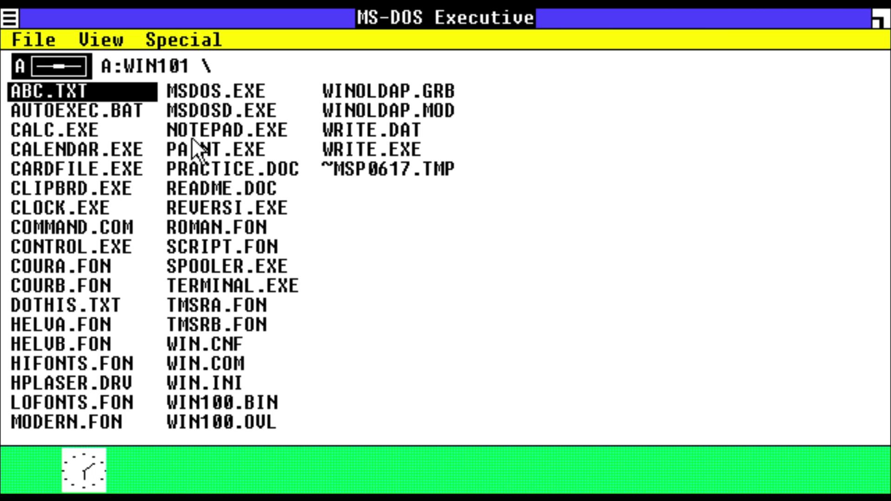
pyautogui.doubleClick(208, 130)
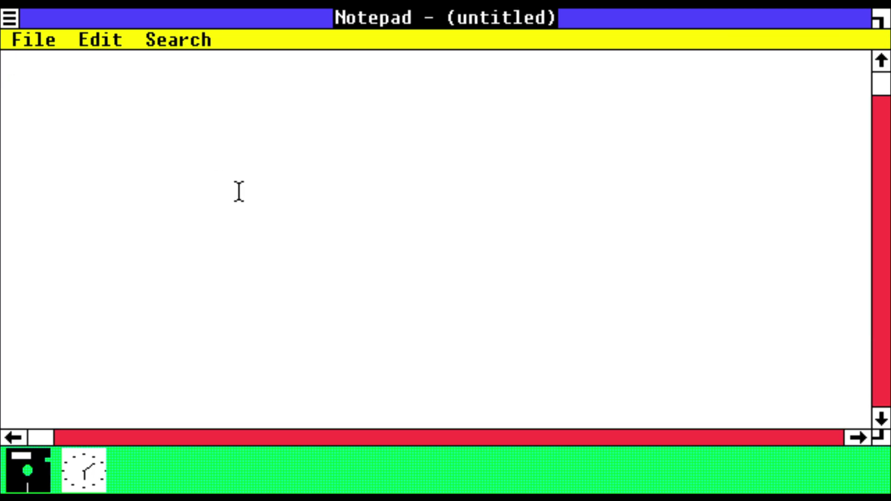
pyautogui.write('This is a ')
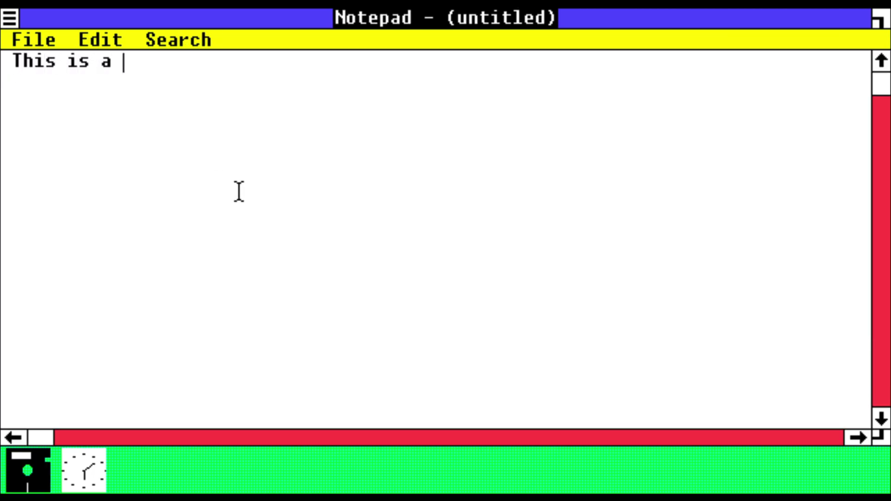
pyautogui.write('test')
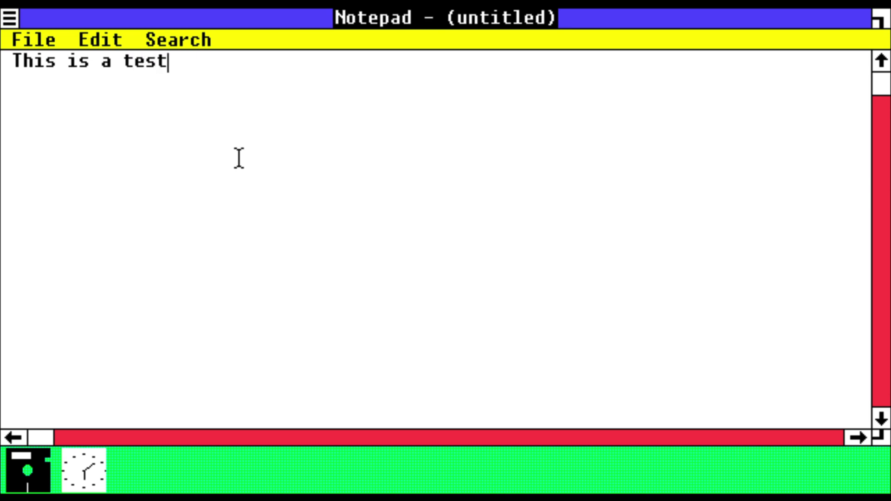
pyautogui.write('101010101')
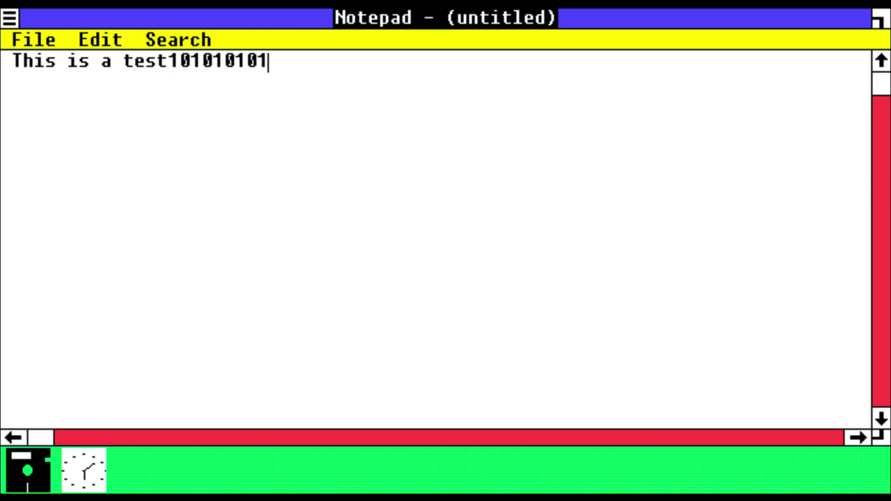
pyautogui.write('010001101010101010')
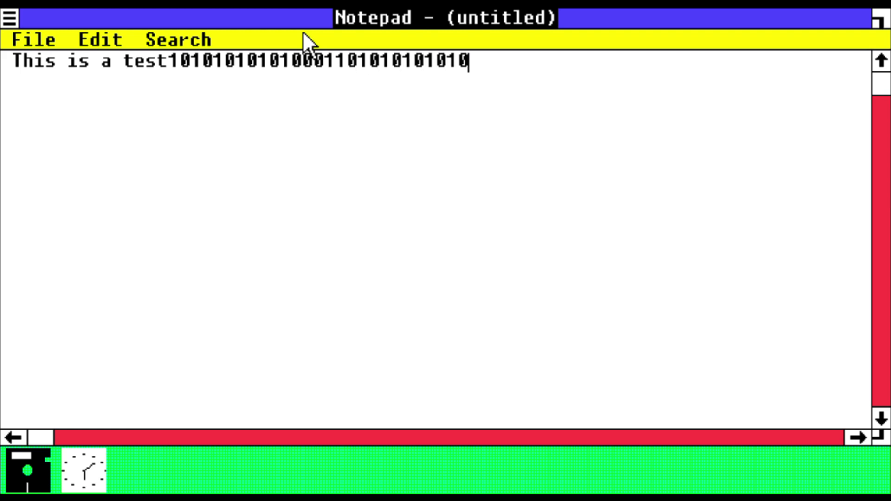
pyautogui.doubleClick(9, 18)
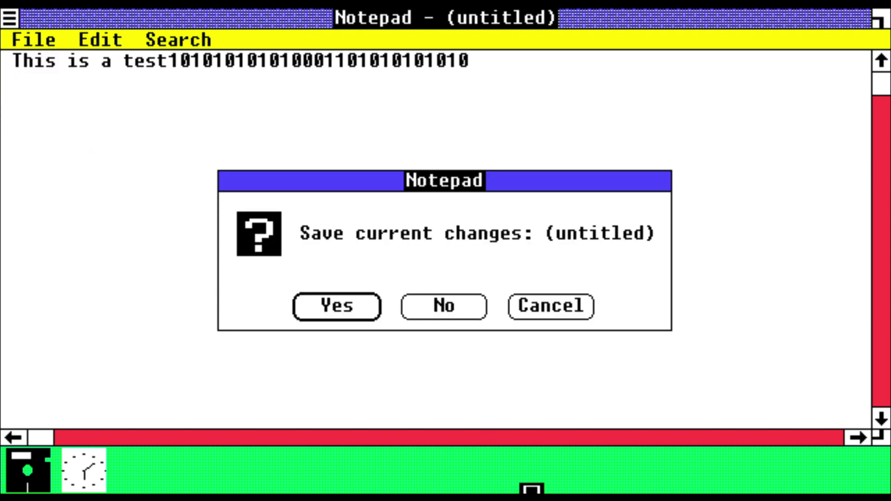
pyautogui.click(359, 308)
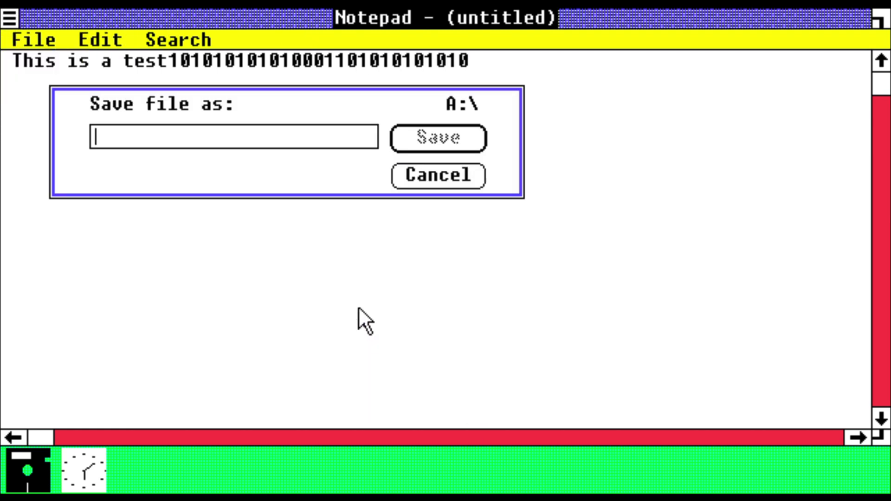
pyautogui.write('notepad')
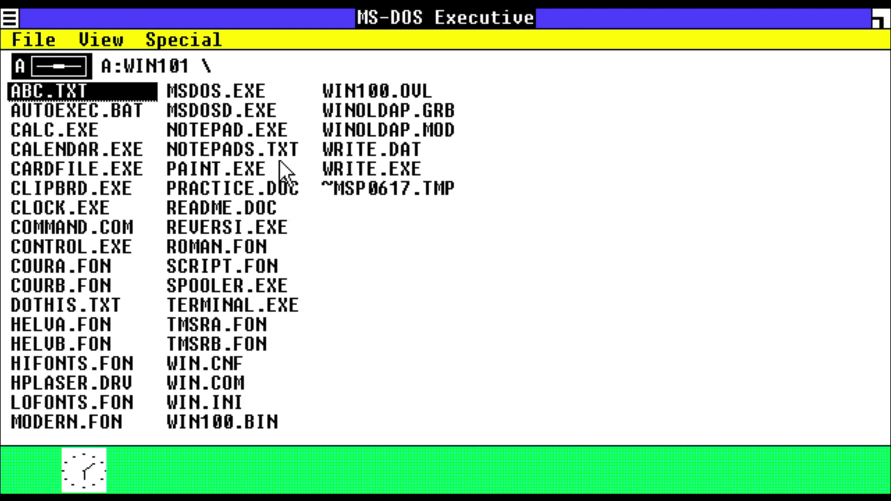
# Launch Paint from PAINT.EXE and scribble freehand strokes with the brush
pyautogui.click(242, 168)
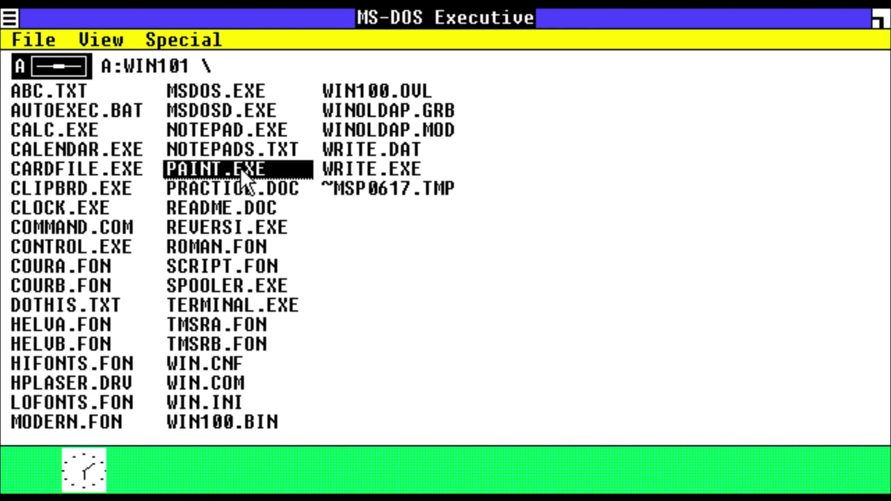
pyautogui.doubleClick(240, 168)
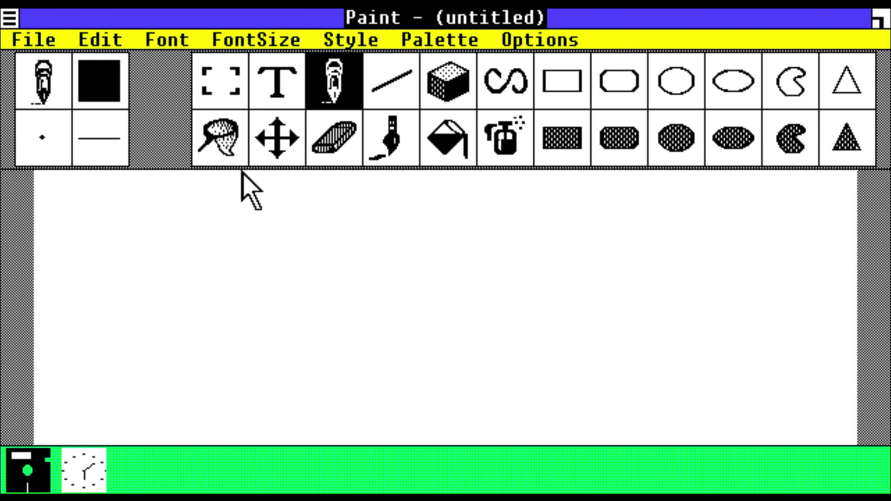
pyautogui.click(506, 147)
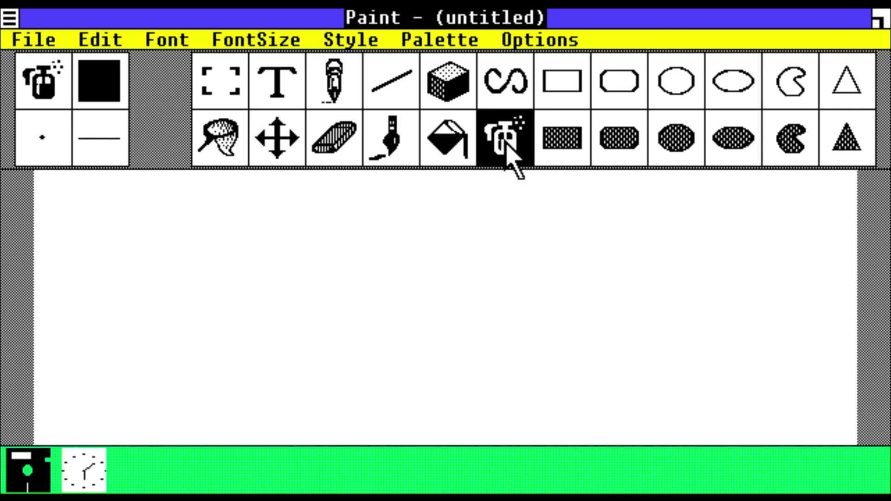
pyautogui.click(413, 160)
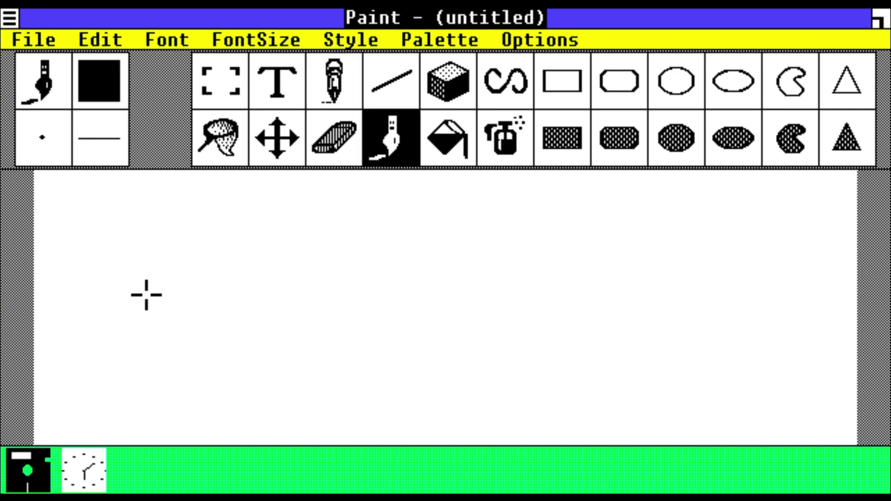
pyautogui.moveTo(108, 390)
pyautogui.mouseDown()
pyautogui.moveTo(296, 328)
pyautogui.moveTo(355, 381)
pyautogui.moveTo(437, 312)
pyautogui.moveTo(614, 396)
pyautogui.moveTo(506, 297)
pyautogui.moveTo(229, 348)
pyautogui.mouseUp()
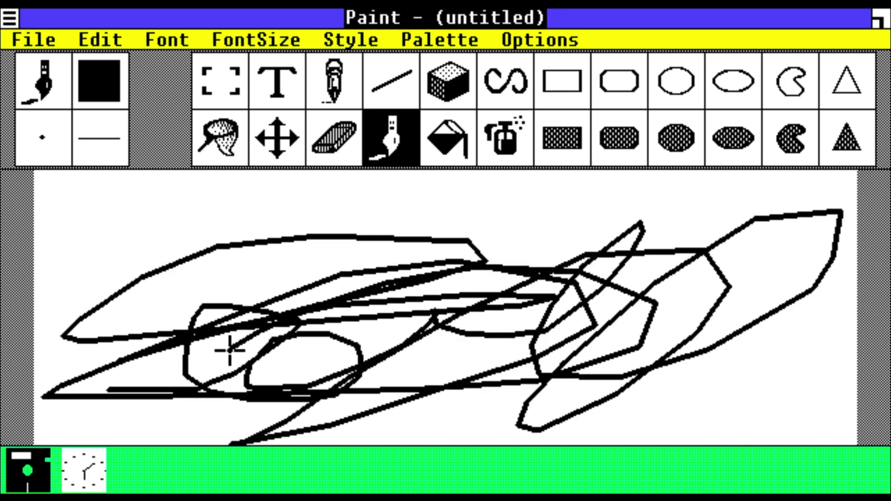
# Flood the canvas background black, then erase patches of the drawing to white
pyautogui.click(447, 149)
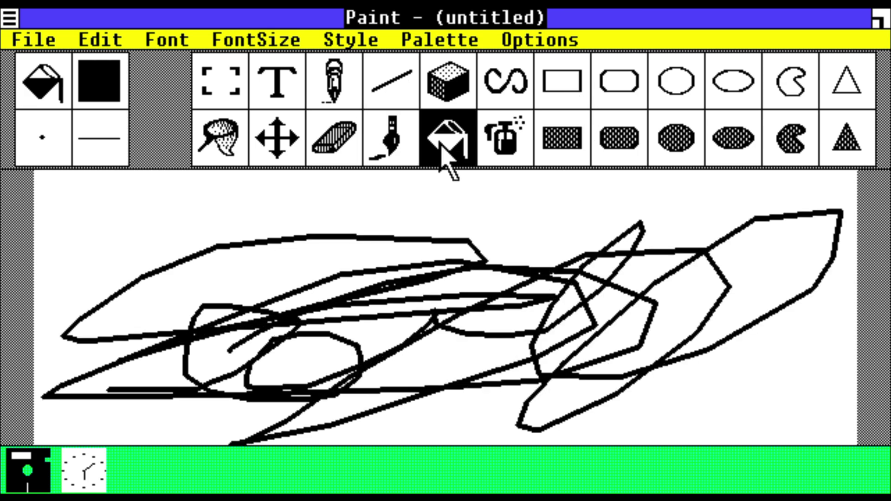
pyautogui.click(470, 191)
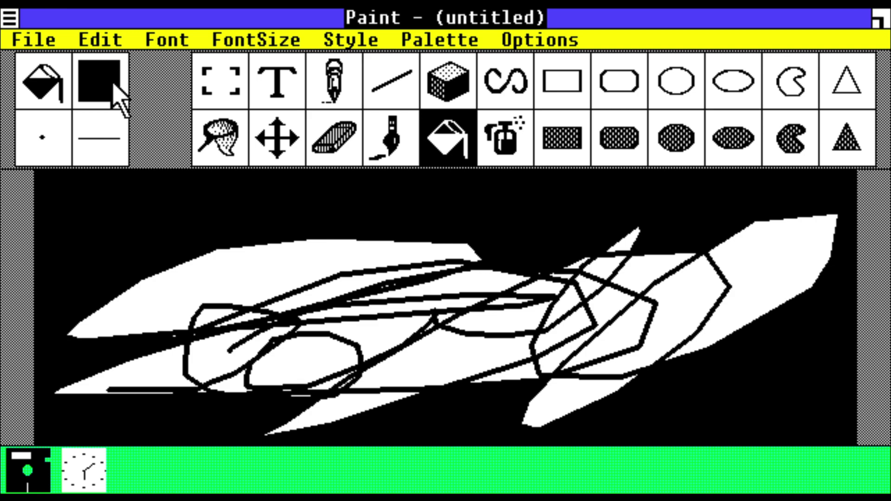
pyautogui.click(458, 98)
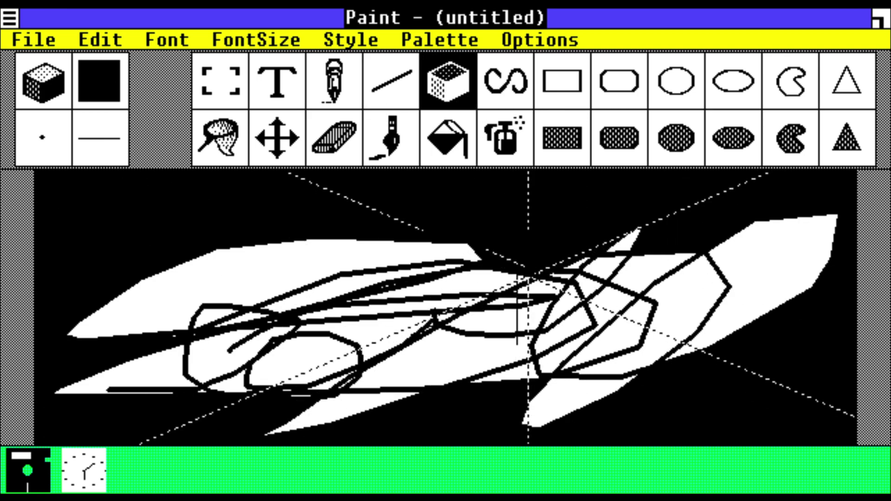
pyautogui.click(352, 79)
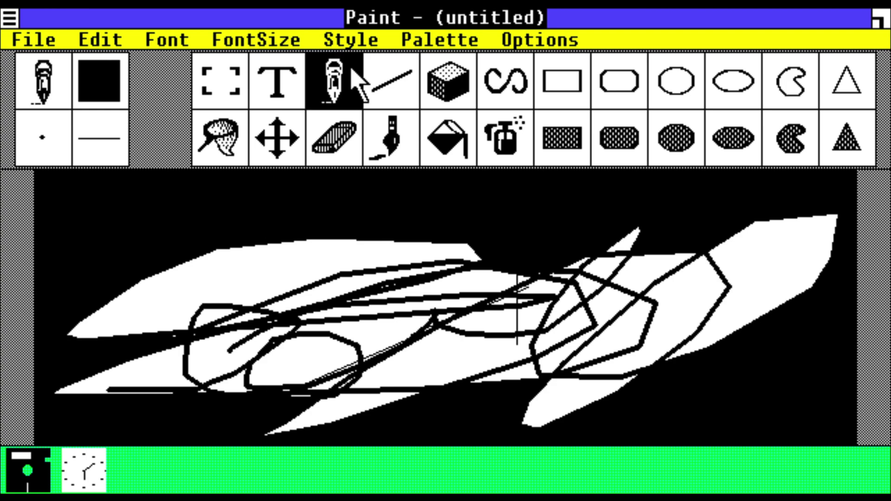
pyautogui.click(209, 141)
pyautogui.click(333, 139)
pyautogui.moveTo(400, 234)
pyautogui.mouseDown()
pyautogui.moveTo(321, 306)
pyautogui.moveTo(244, 399)
pyautogui.moveTo(659, 219)
pyautogui.moveTo(431, 316)
pyautogui.moveTo(698, 382)
pyautogui.moveTo(108, 327)
pyautogui.moveTo(93, 186)
pyautogui.mouseUp()
pyautogui.moveTo(9, 17); pyautogui.dragTo(28, 116)
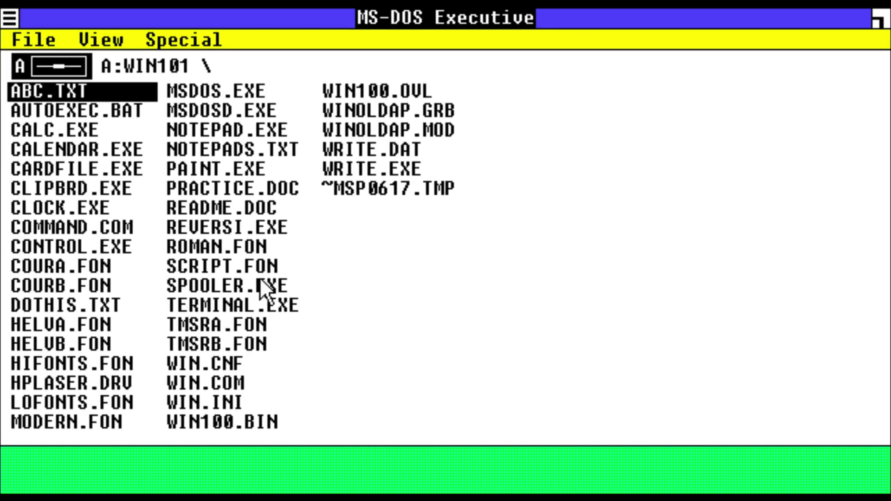
# Open PRACTICE.DOC in Write, scroll to its end, then page back to the top
pyautogui.doubleClick(239, 194)
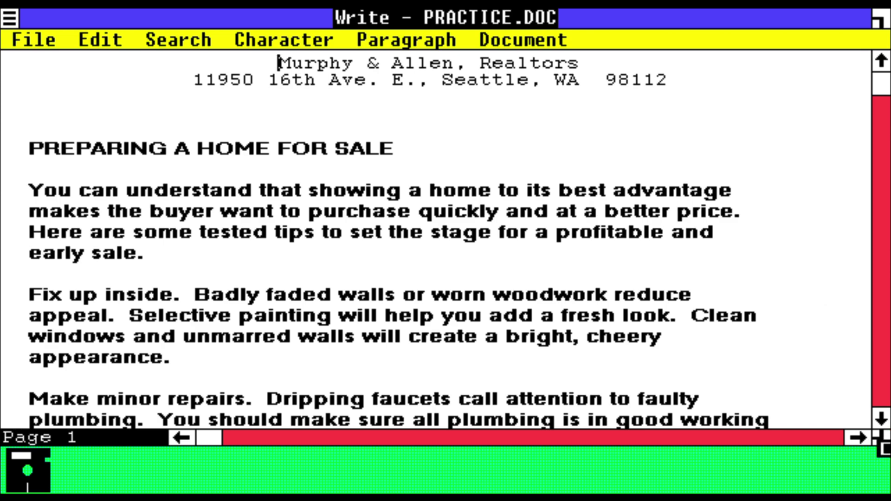
pyautogui.moveTo(882, 421); pyautogui.dragTo(883, 423)
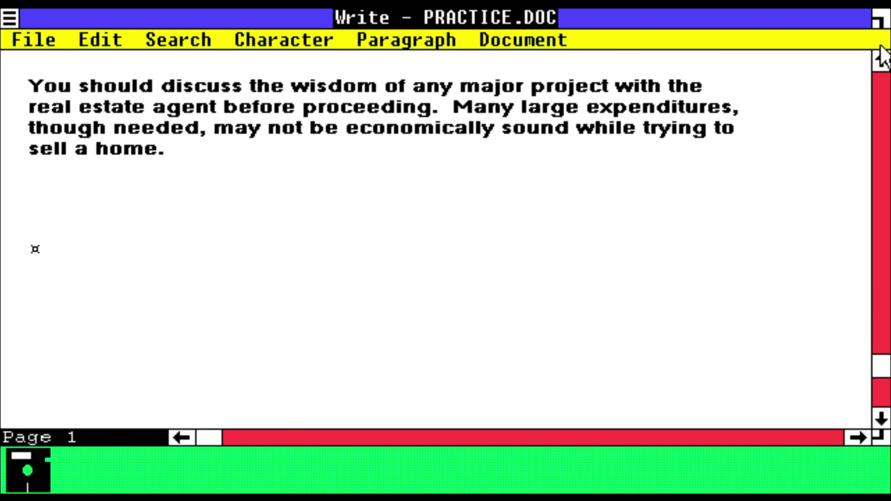
pyautogui.click(884, 104)
pyautogui.click(884, 105)
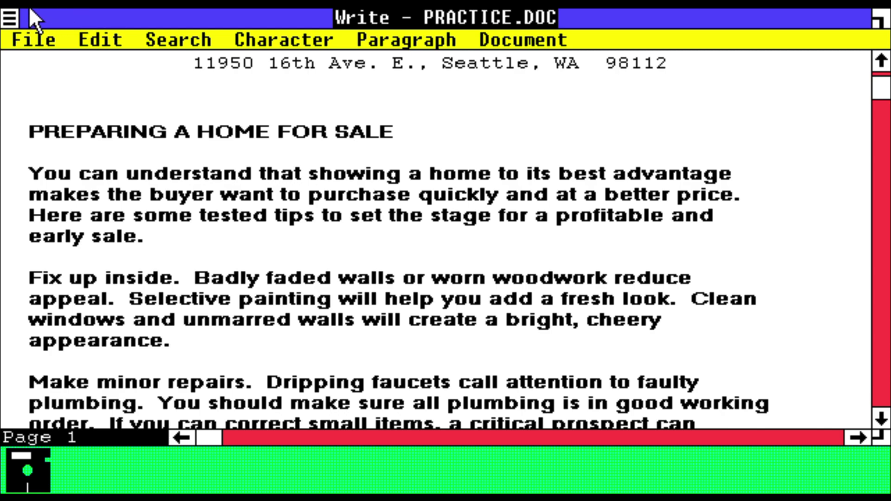
# Close PRACTICE.DOC, open README.DOC and page and arrow down through it, then close it
pyautogui.doubleClick(9, 18)
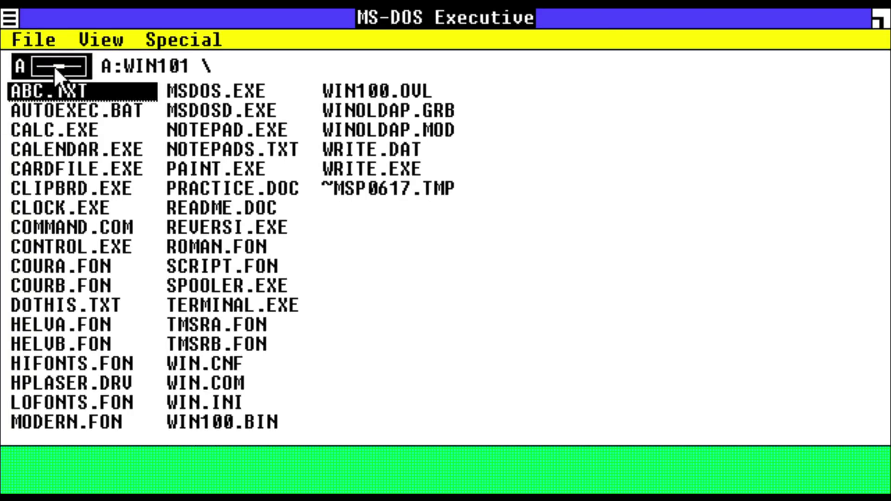
pyautogui.doubleClick(230, 209)
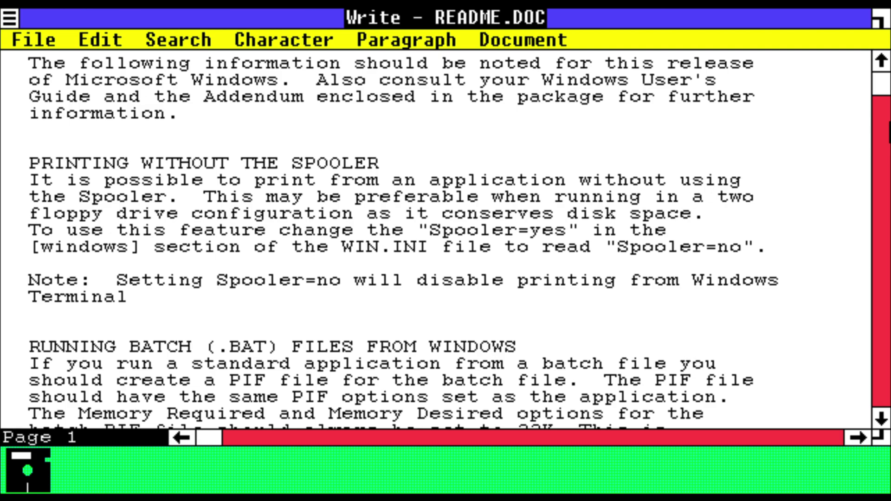
pyautogui.click(888, 140)
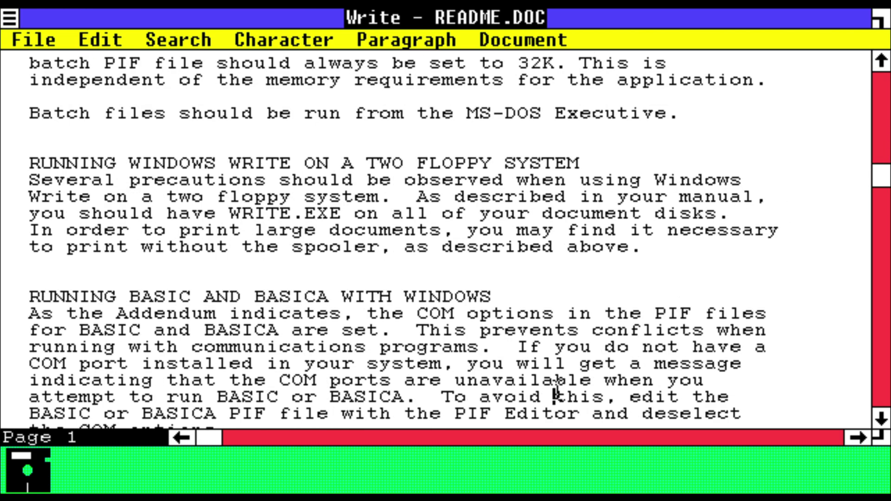
pyautogui.press('Down')
pyautogui.press('Down')
pyautogui.press('Down')
pyautogui.press('Down')
pyautogui.press('Down')
pyautogui.press('Down')
pyautogui.press('Down')
pyautogui.press('Down')
pyautogui.press('Down')
pyautogui.press('Down')
pyautogui.press('Down')
pyautogui.press('Down')
pyautogui.press('Down')
pyautogui.press('Down')
pyautogui.press('Down')
pyautogui.press('Down')
pyautogui.press('Down')
pyautogui.press('Down')
pyautogui.press('Down')
pyautogui.press('Down')
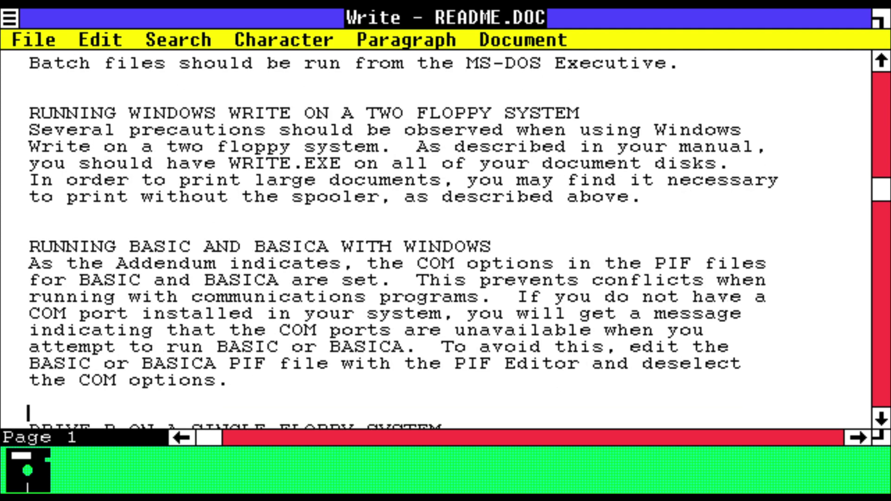
pyautogui.doubleClick(8, 18)
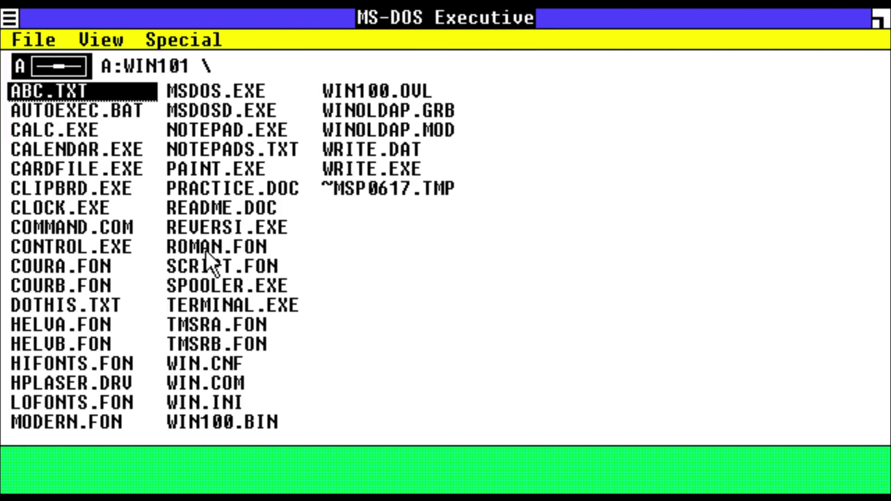
pyautogui.doubleClick(213, 225)
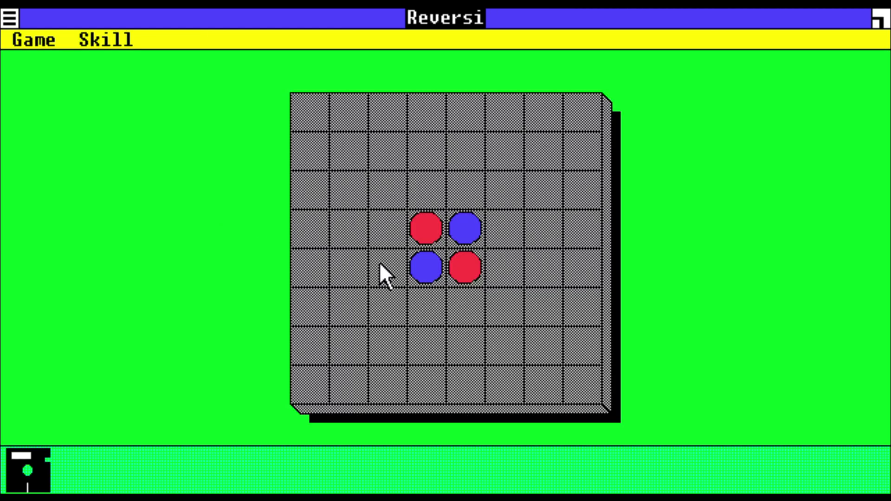
pyautogui.click(429, 266)
pyautogui.click(308, 169)
pyautogui.click(431, 300)
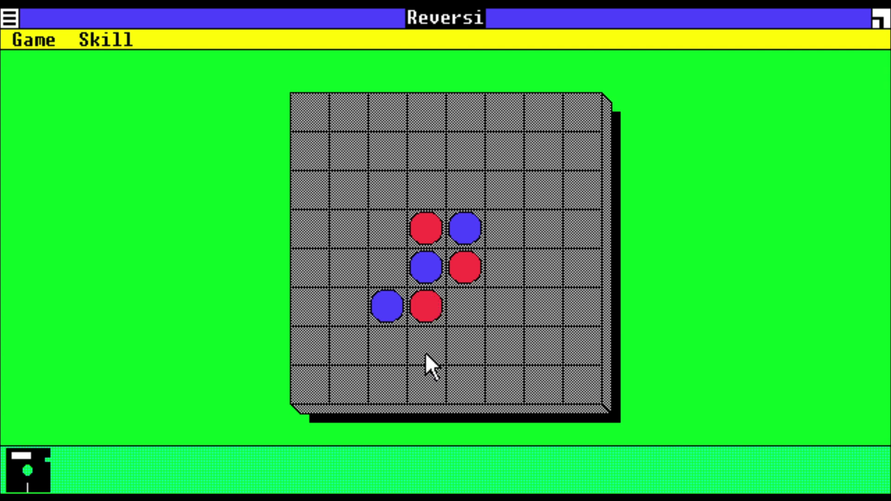
pyautogui.click(370, 260)
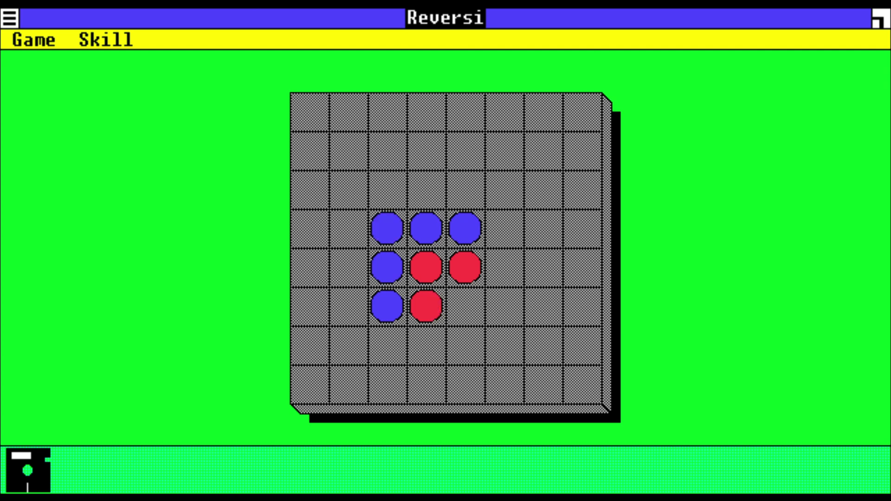
pyautogui.click(342, 188)
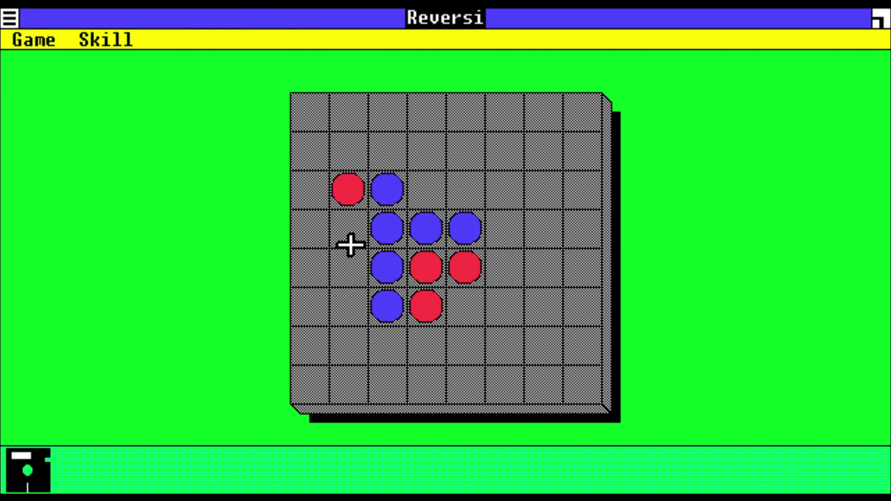
pyautogui.click(349, 228)
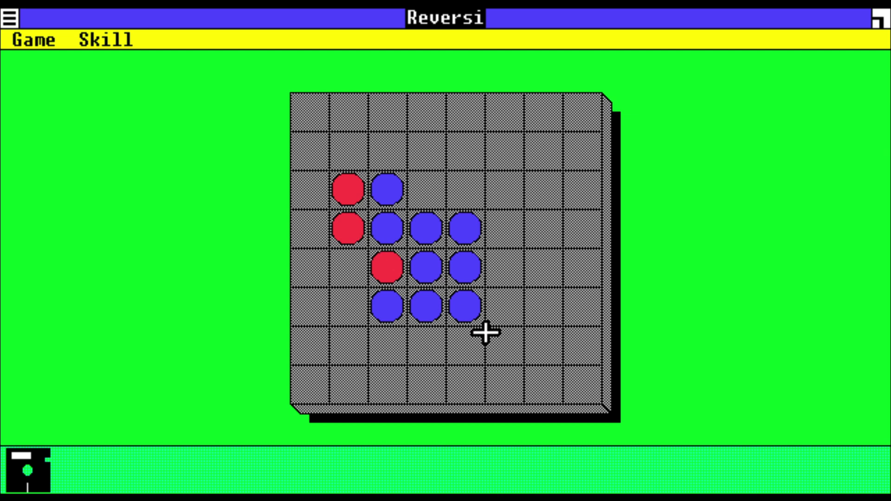
pyautogui.click(504, 272)
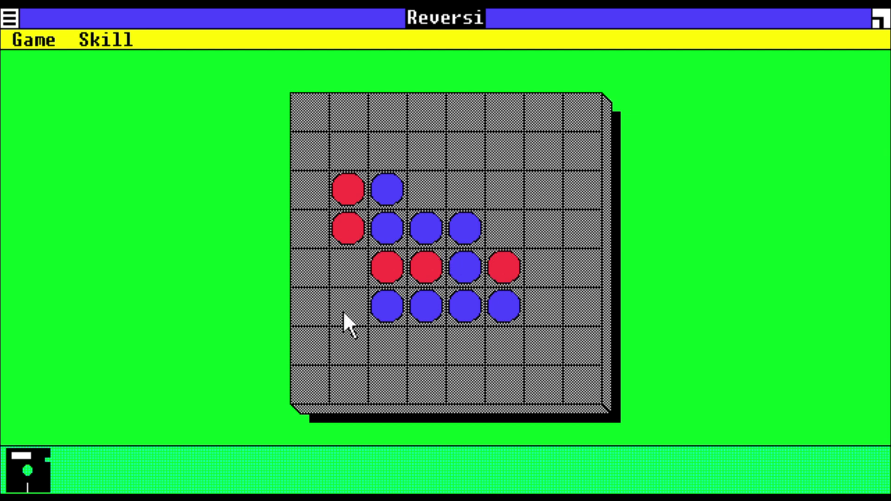
pyautogui.click(386, 344)
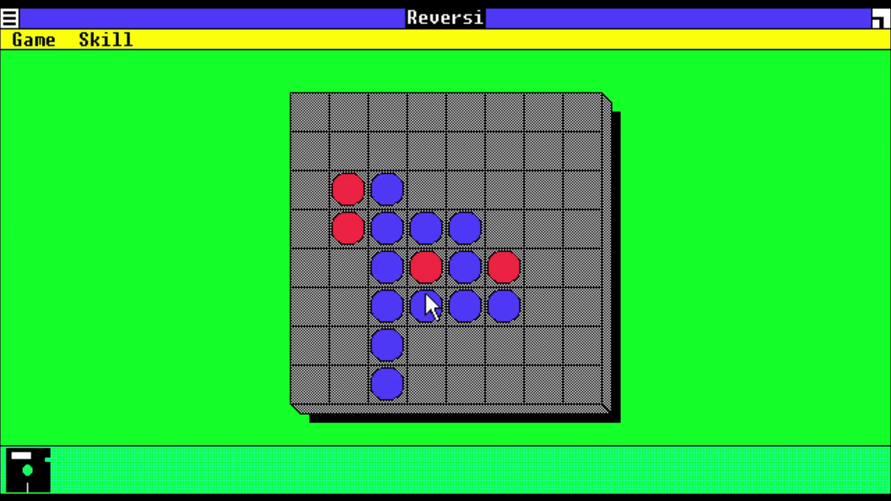
pyautogui.click(342, 259)
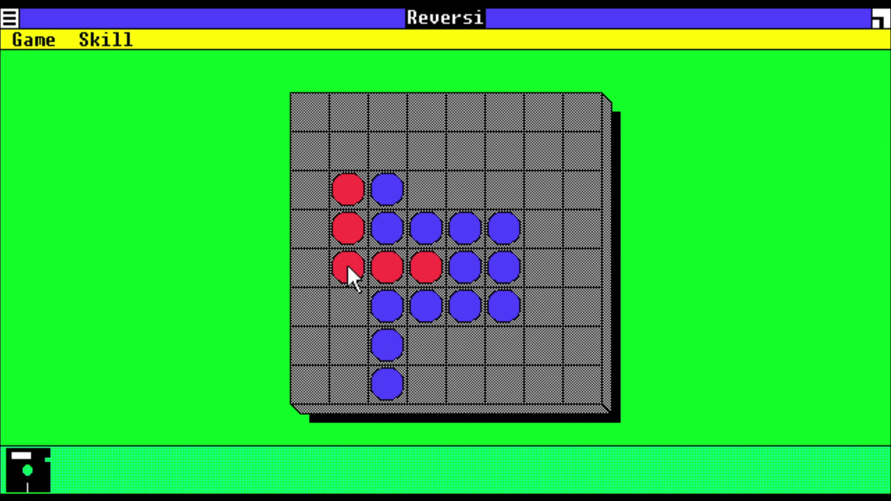
pyautogui.click(547, 272)
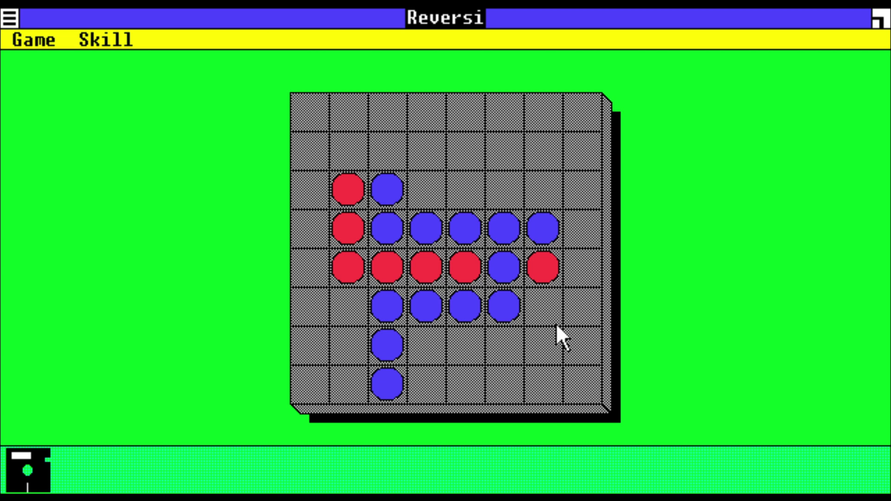
pyautogui.click(593, 219)
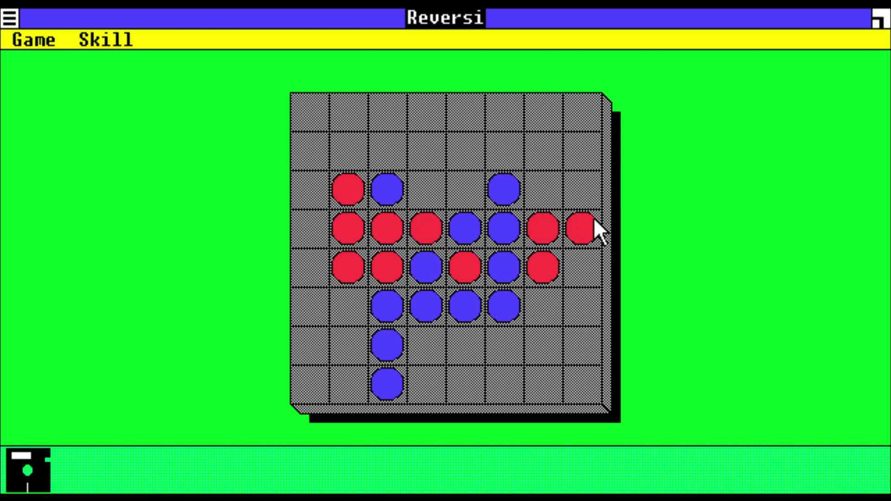
pyautogui.click(457, 203)
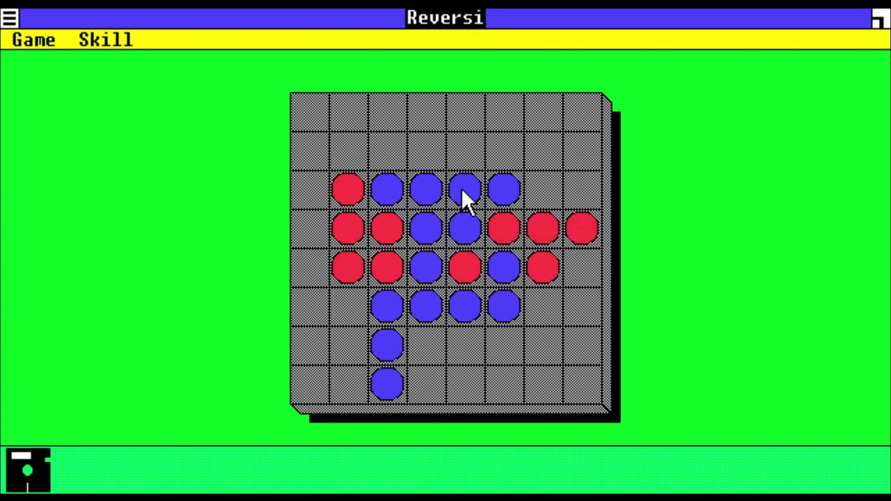
pyautogui.doubleClick(7, 16)
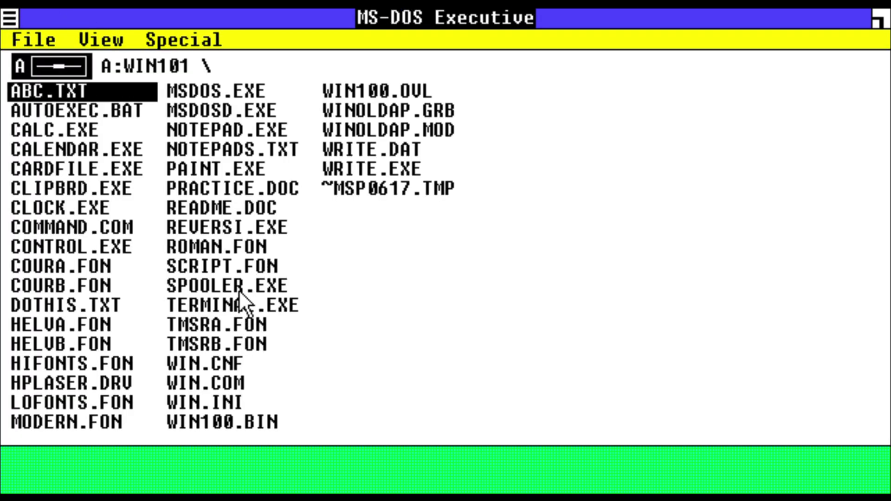
pyautogui.doubleClick(251, 305)
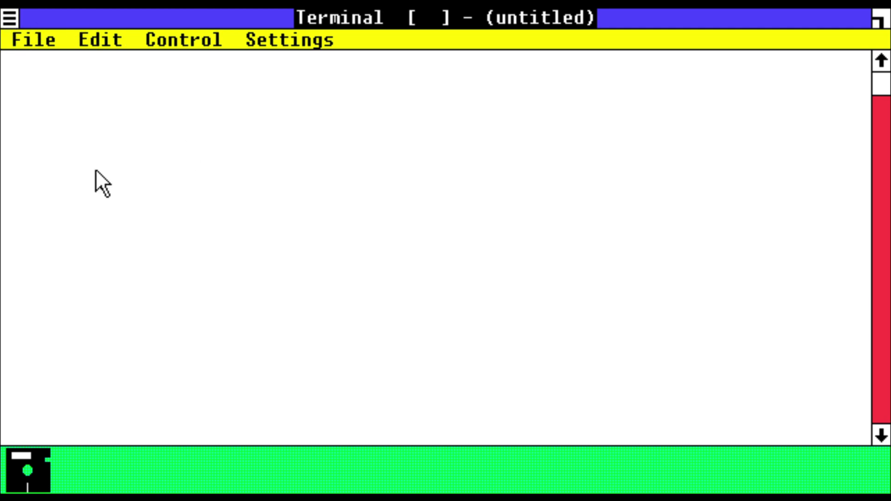
pyautogui.doubleClick(9, 11)
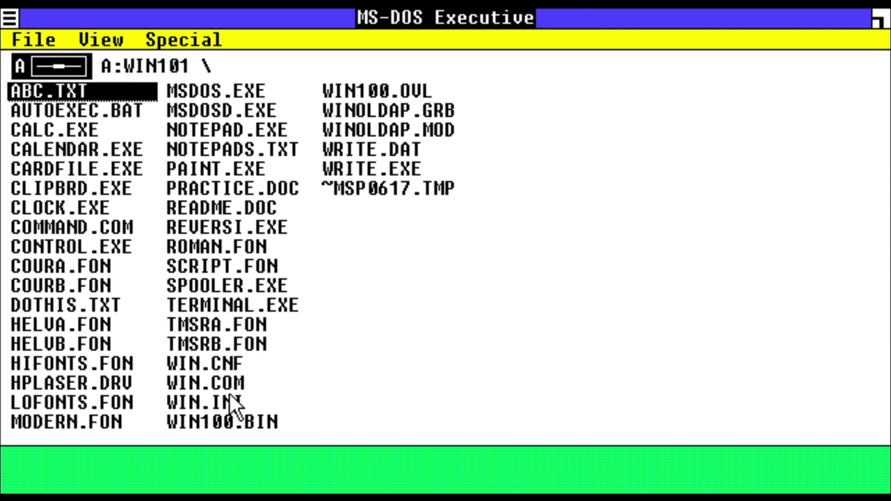
# Open WIN.INI in Notepad and drag through its settings down and back to the top
pyautogui.click(204, 402)
pyautogui.doubleClick(205, 402)
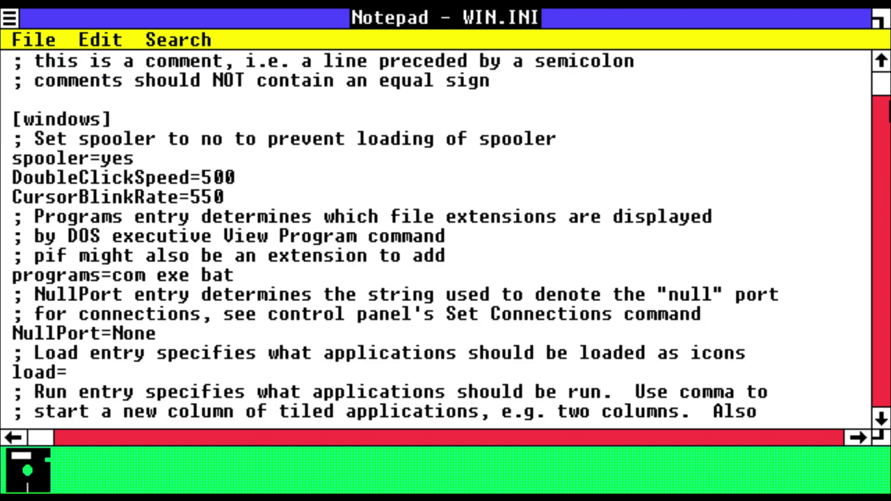
pyautogui.moveTo(881, 95); pyautogui.dragTo(885, 153)
pyautogui.moveTo(884, 223); pyautogui.dragTo(881, 76)
# Close WIN.INI, start Write from WRITE.EXE on an empty Untitled document, then close it unchanged
pyautogui.doubleClick(9, 18)
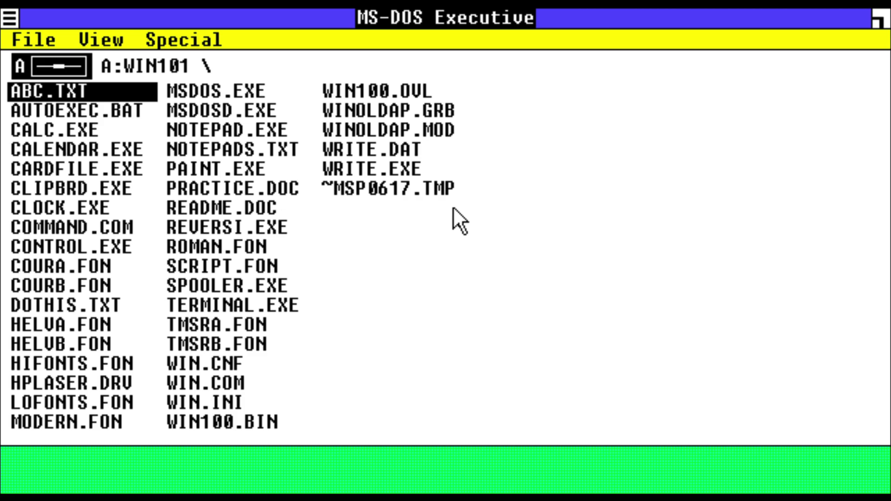
pyautogui.doubleClick(366, 163)
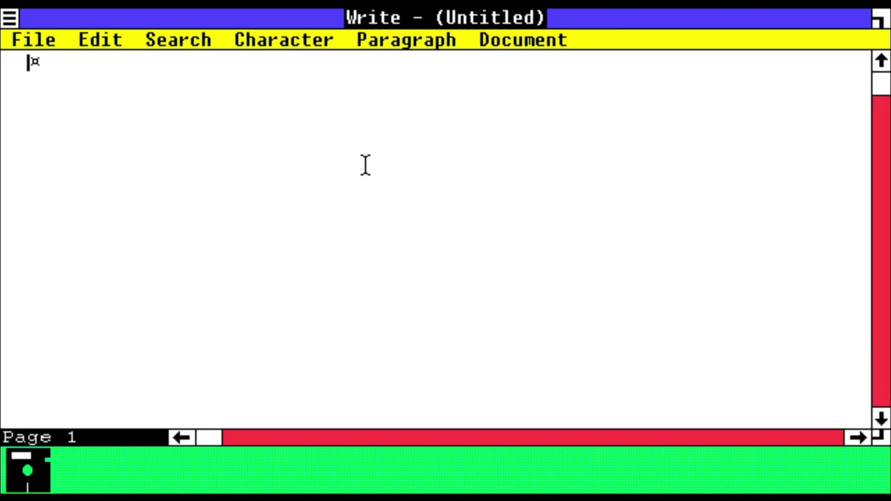
pyautogui.write('d')
pyautogui.press('BackSpace')
pyautogui.doubleClick(10, 16)
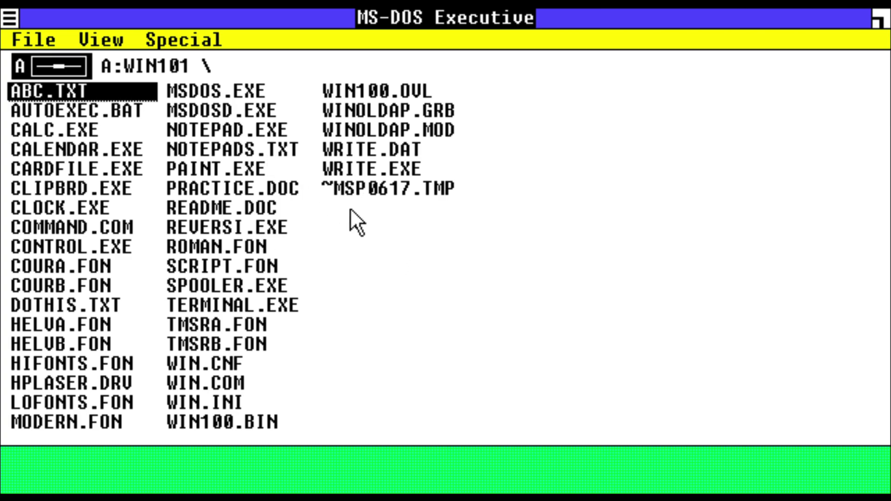
pyautogui.press('Down')
pyautogui.press('Up')
pyautogui.press('Right')
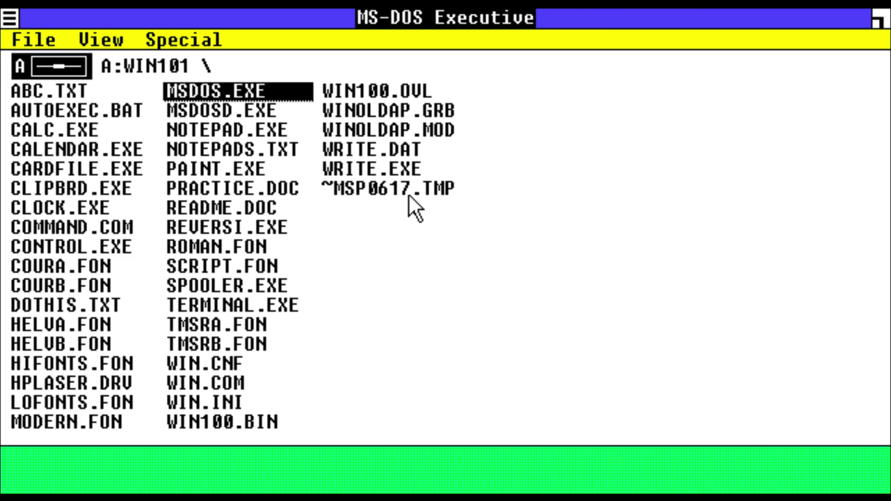
pyautogui.press('Right')
pyautogui.press('Down')
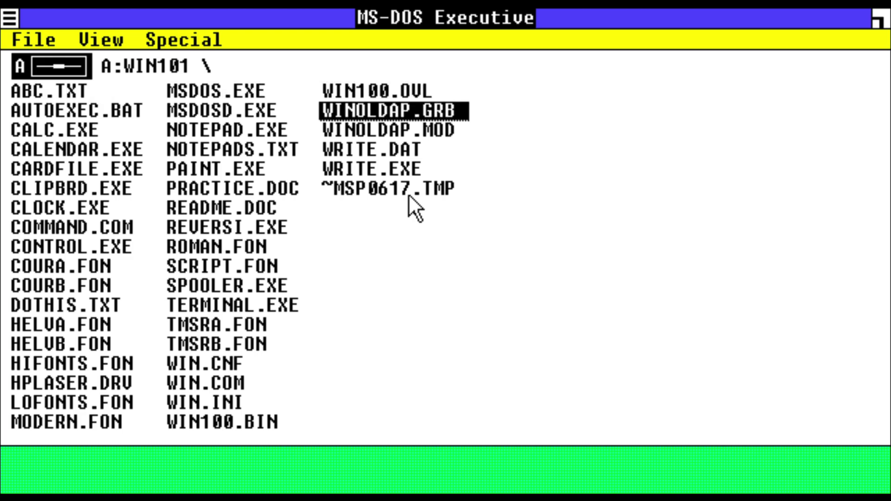
pyautogui.press('Left')
pyautogui.press('Down')
pyautogui.press('Left')
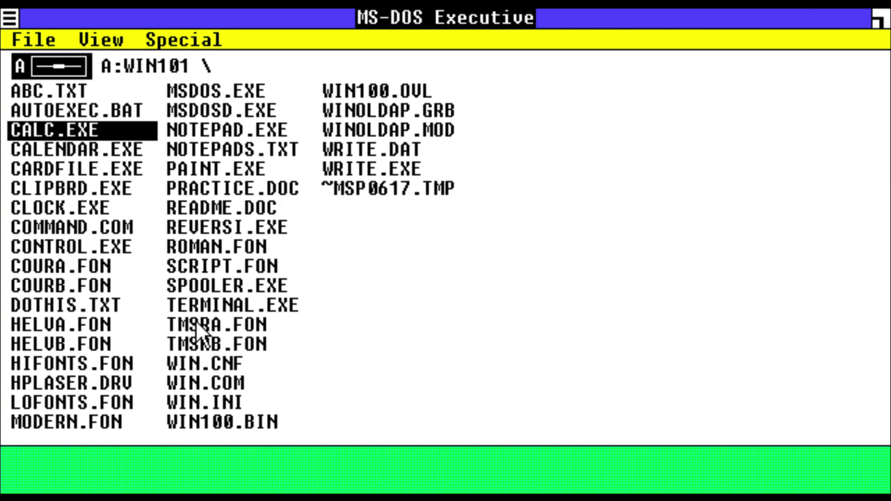
pyautogui.press('Up')
pyautogui.press('Down')
pyautogui.press('Down')
pyautogui.press('Down')
pyautogui.press('Down')
pyautogui.press('Down')
pyautogui.press('Down')
pyautogui.press('Down')
pyautogui.press('Down')
pyautogui.press('Down')
pyautogui.press('n')
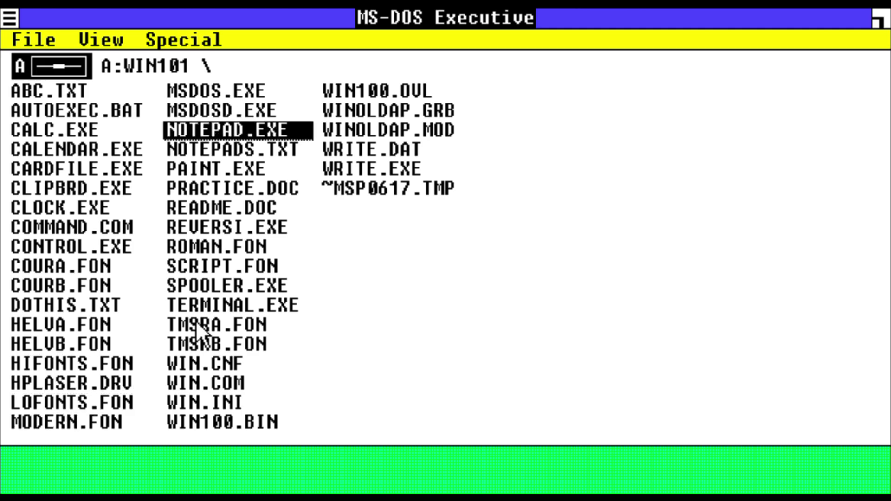